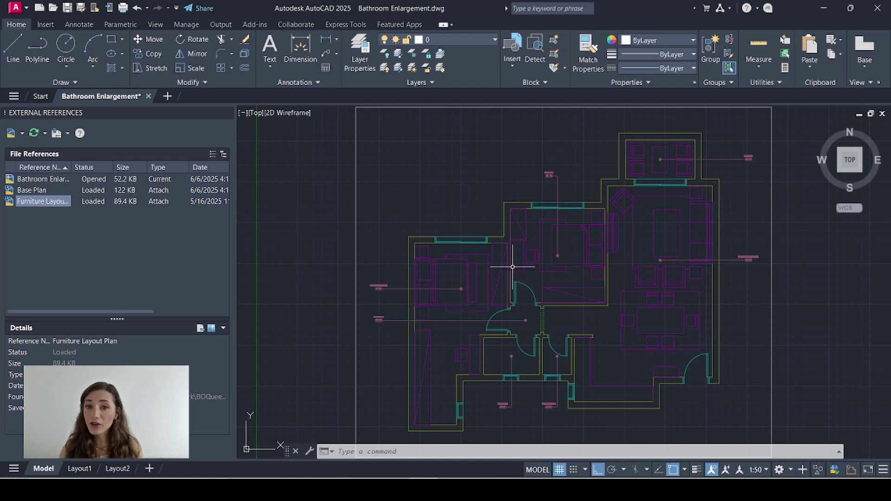
Draw a rectangle along the inner wall faces of the bathroom, from corner to opposite corner
left_click(507, 247)
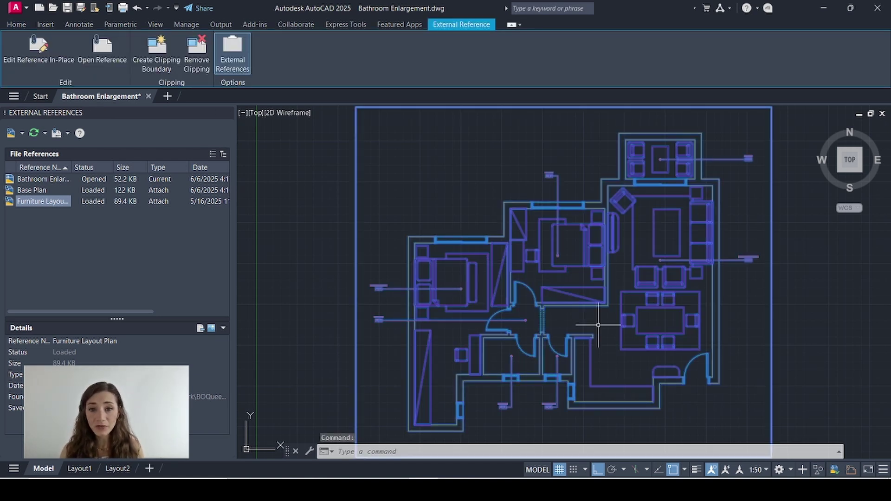
scroll(598, 325, "up", 4)
key("Escape")
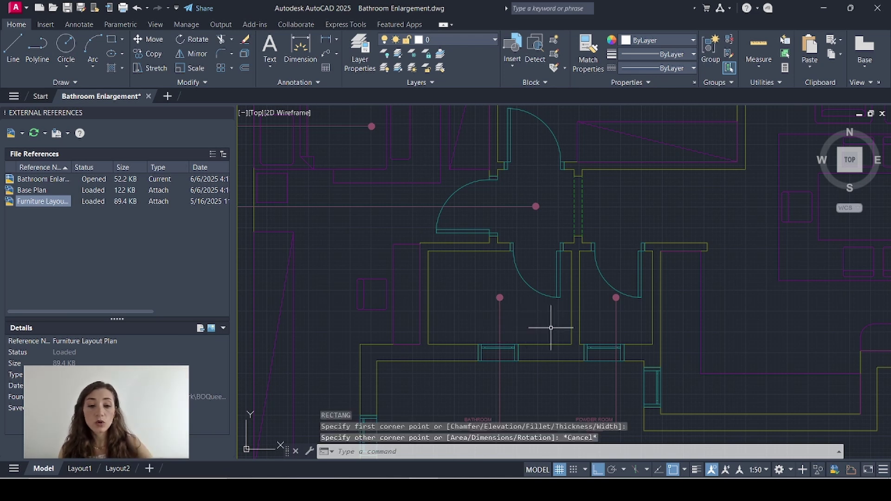
type("REc")
key("Return")
left_click(428, 250)
left_click(571, 344)
Offset the bathroom rectangle 500 outward and erase the original inner rectangle
type("o")
key("Return")
type("5")
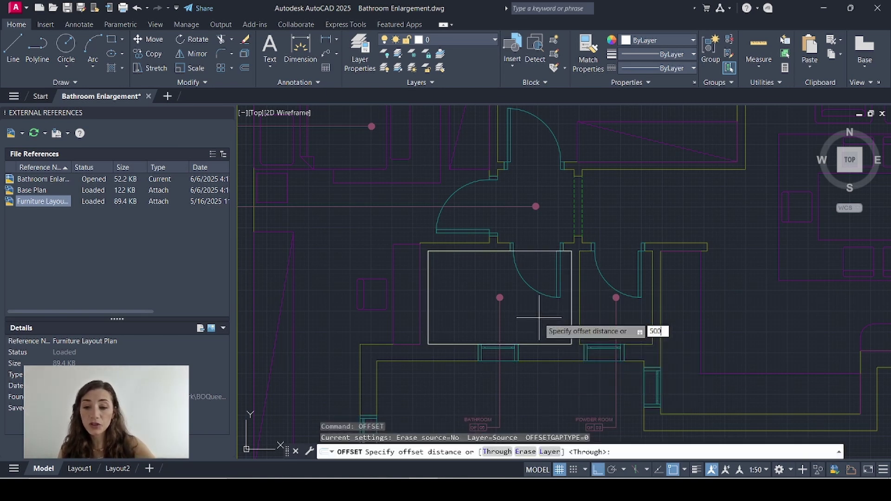
type("00")
key("Return")
left_click(534, 251)
left_click(527, 233)
key("Return")
left_click(570, 260)
key("Delete")
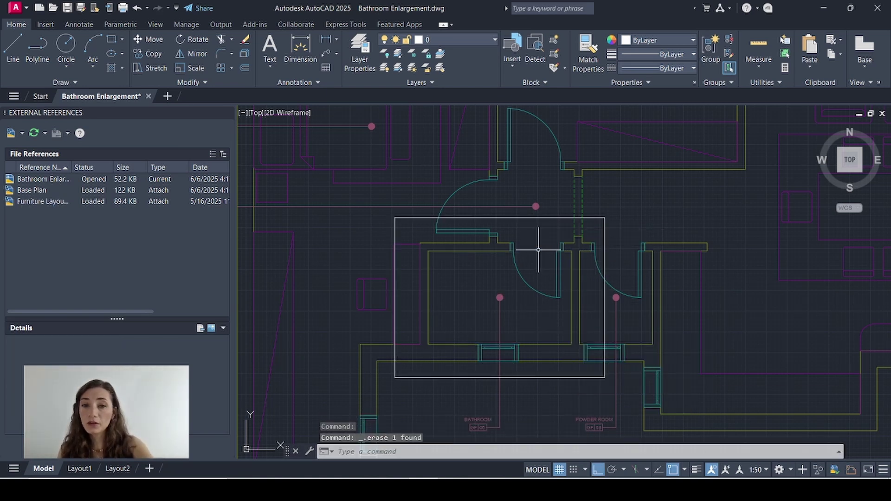
Clip the attached floor plan reference with XCLIP, using the rectangle around the bathroom as the new polyline boundary
type("xc")
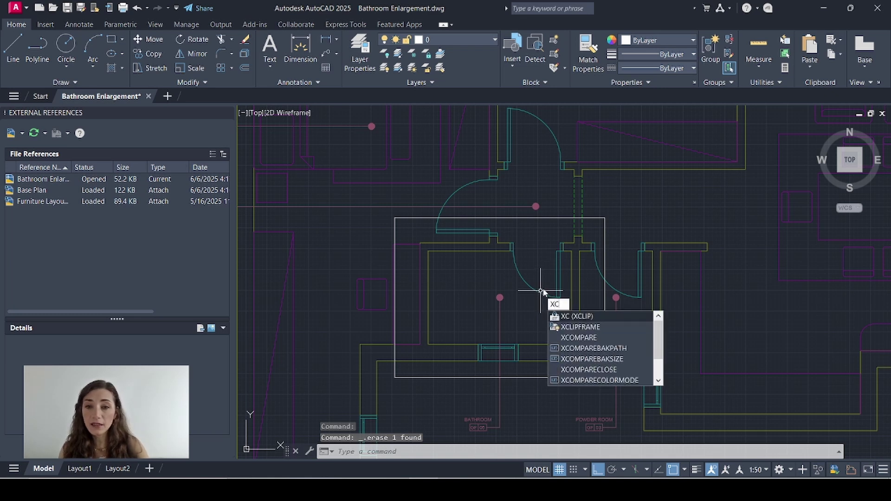
left_click(598, 317)
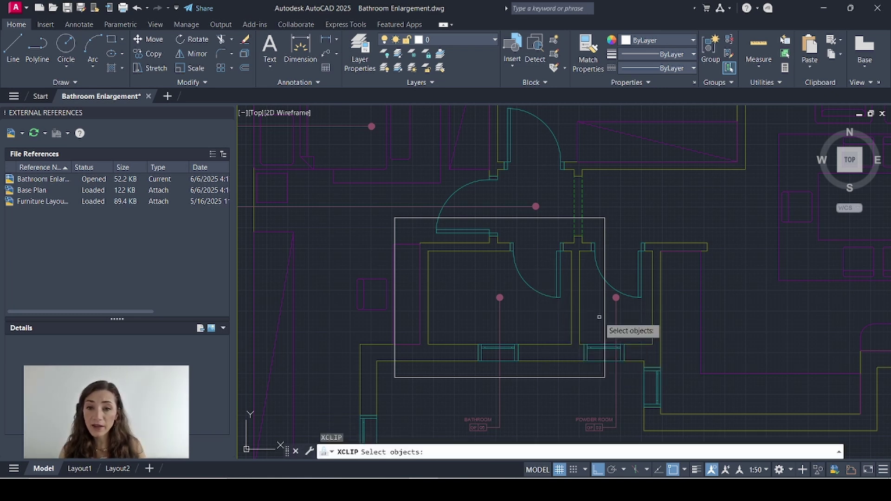
left_click(653, 254)
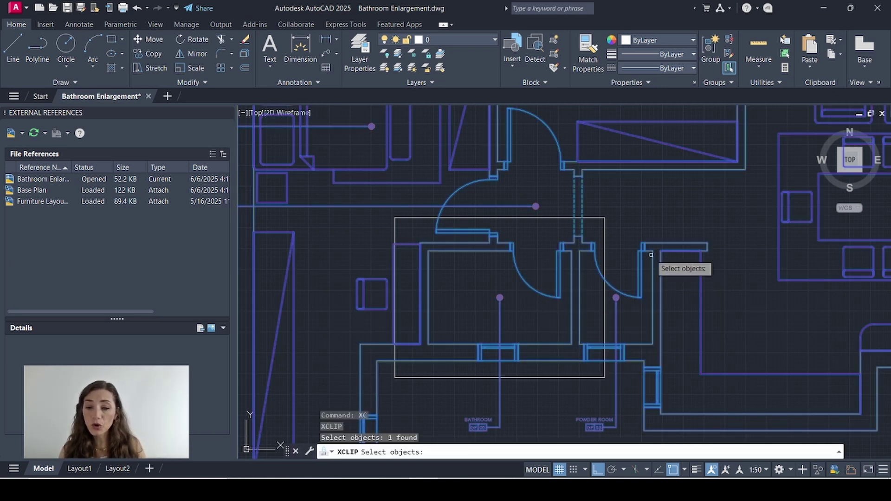
key("Return")
key("Down")
key("Return")
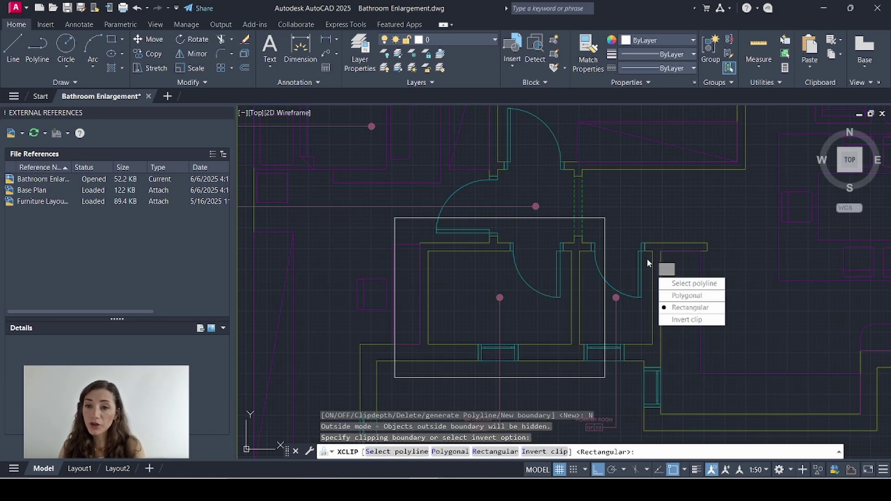
type("S")
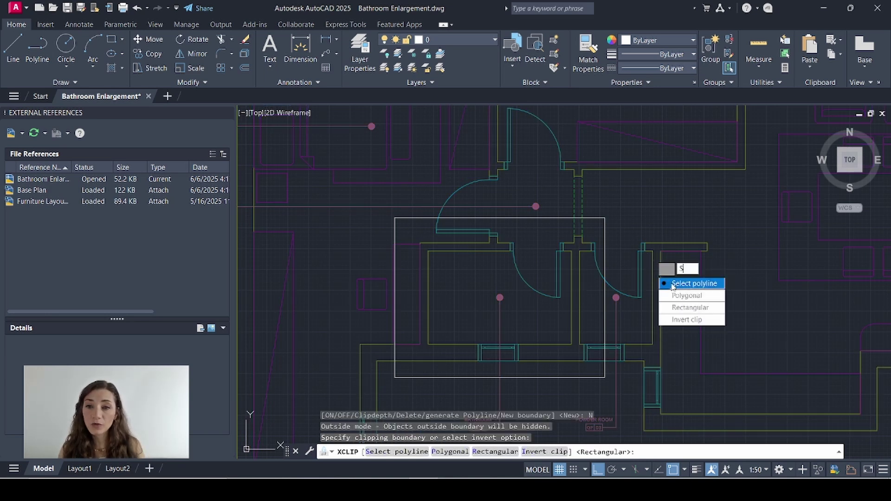
left_click(682, 284)
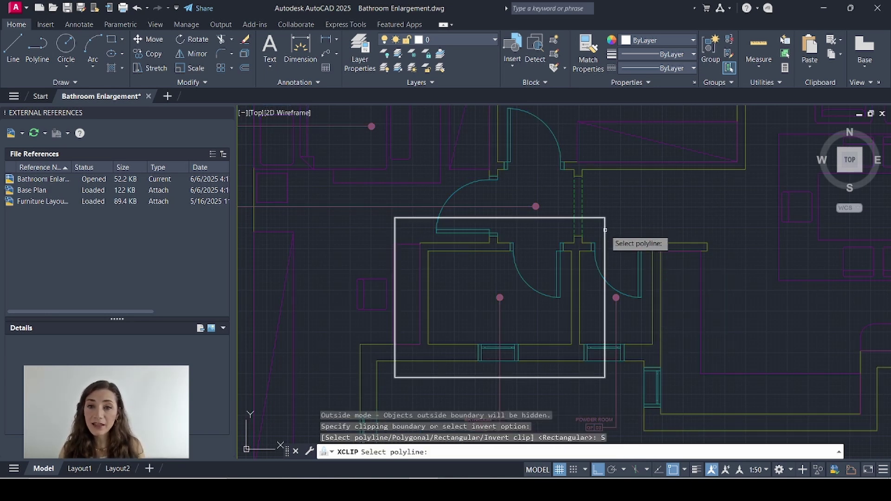
left_click(605, 230)
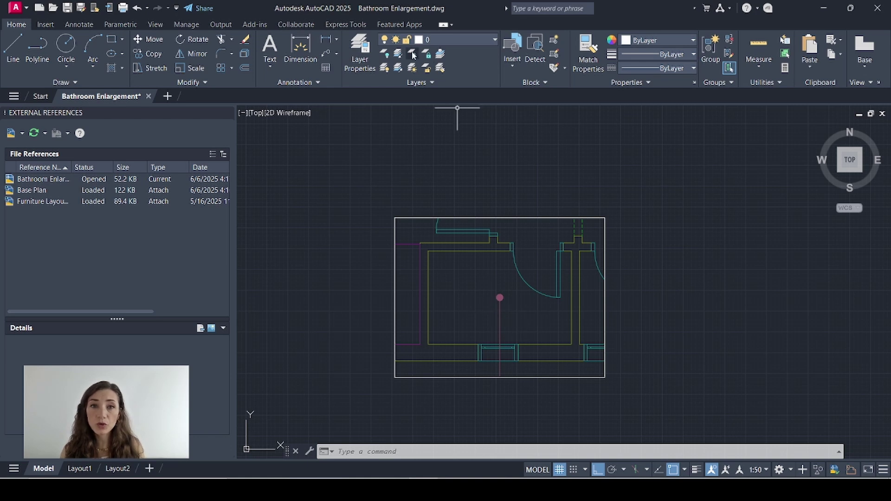
Freeze the layer of the room tag shown inside the clipped bathroom plan
left_click(413, 54)
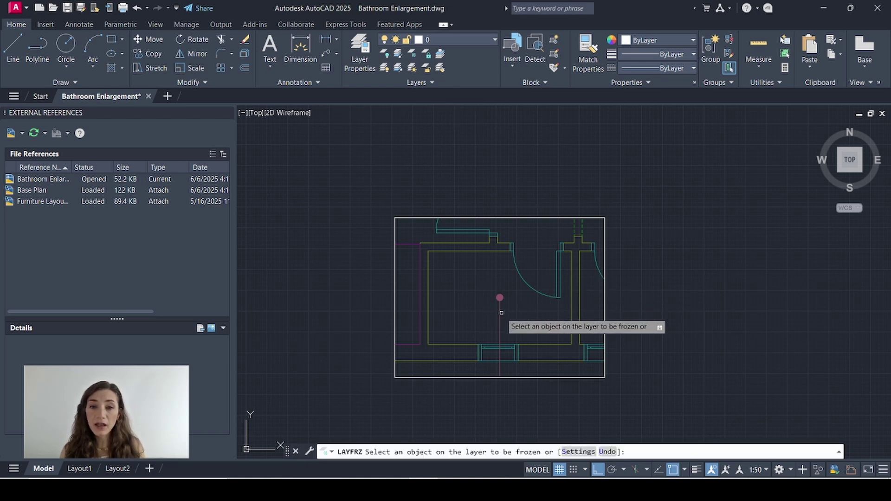
key("Escape")
Offset the clipping rectangle around the bathroom plan outward by 1000
type("OFFSET")
key("Return")
type("1000")
key("Return")
left_click(605, 278)
left_click(575, 173)
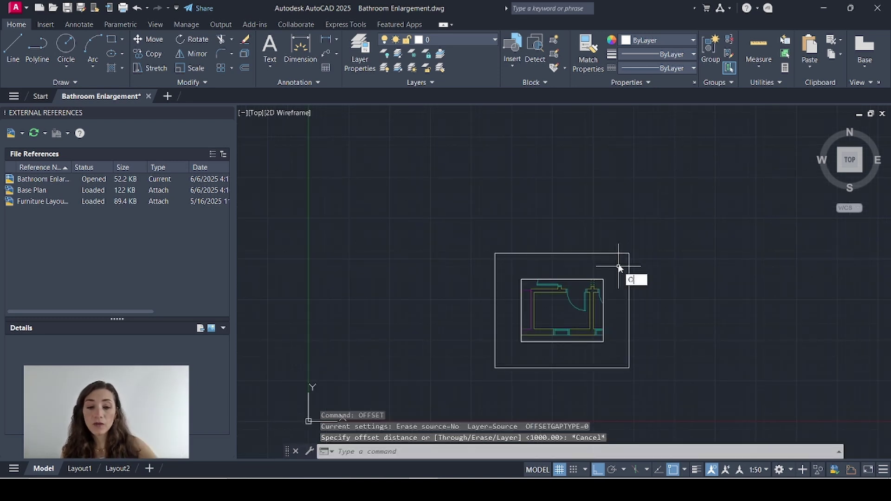
Offset the outermost rectangle outward by 1500 to form a second frame around the plan
type("o")
key("Return")
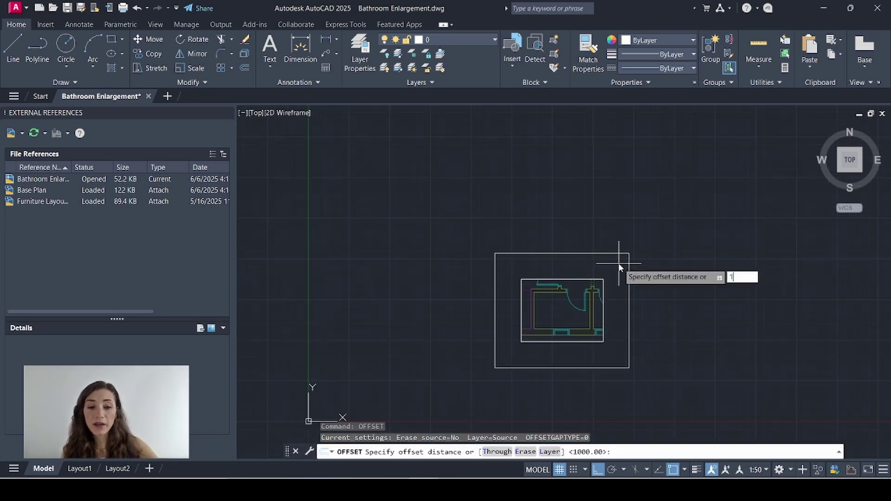
type("1500")
key("Return")
left_click(629, 260)
left_click(626, 221)
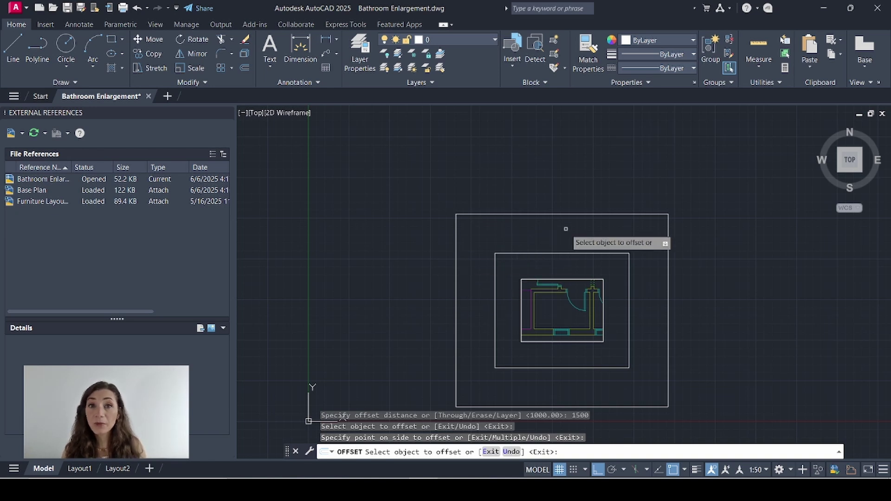
key("Return")
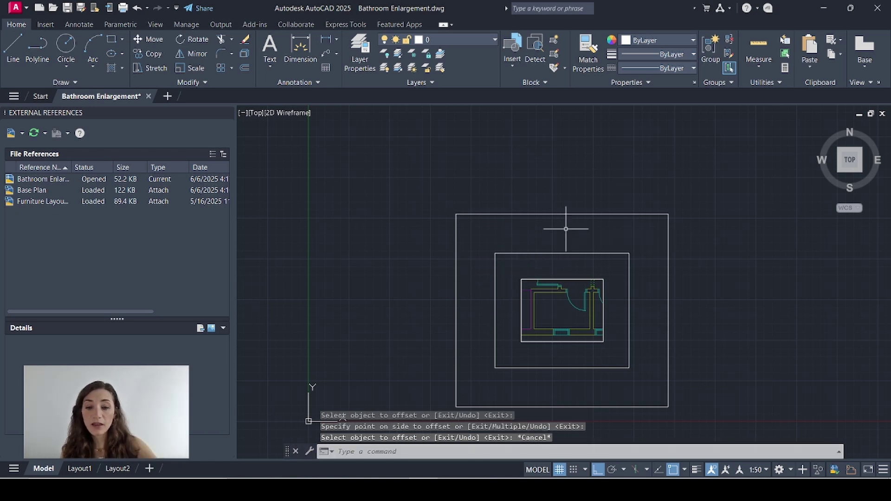
Offset the outermost frame outward by another 3000 for the elevation height
type("of")
key("Return")
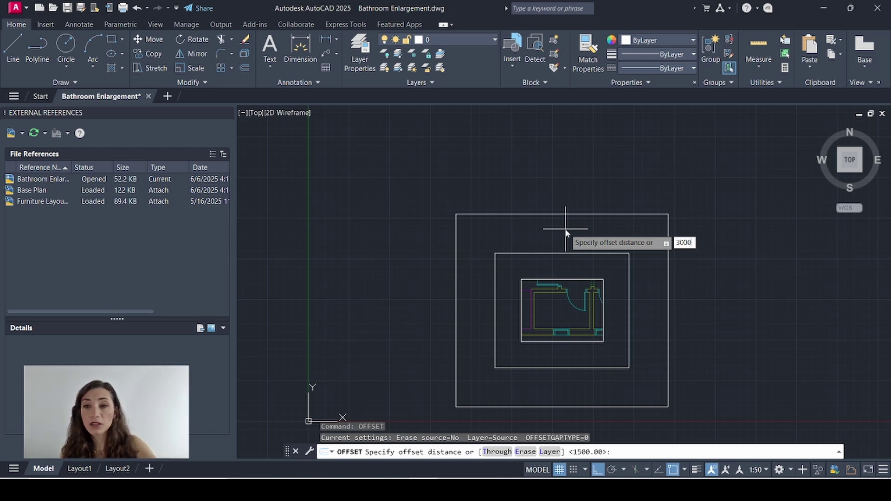
key("Return")
left_click(576, 214)
left_click(613, 163)
key("Escape")
Draw two vertical and two horizontal construction lines through the bathroom's four inner wall faces
type("xl")
key("Return")
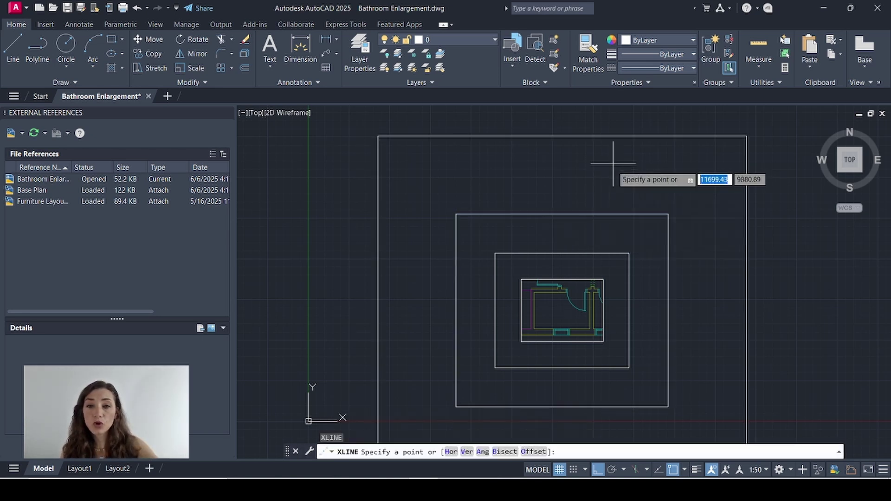
left_click(534, 309)
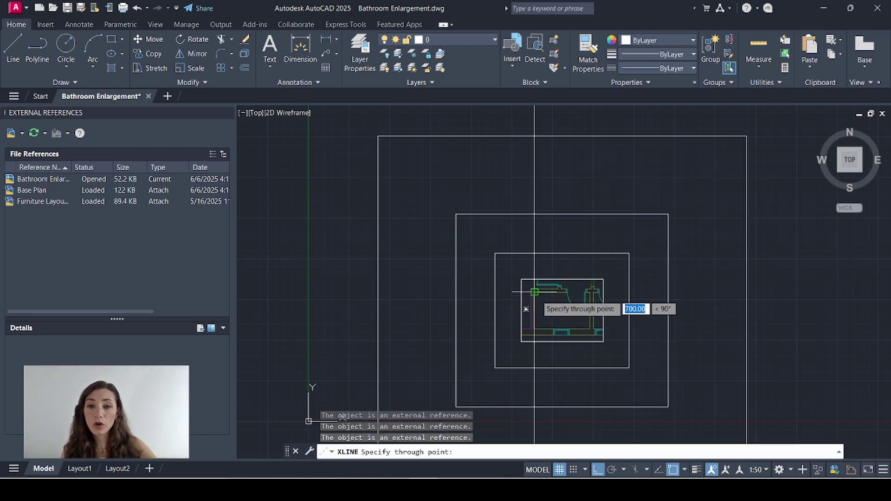
left_click(534, 291)
key("Escape")
key("space")
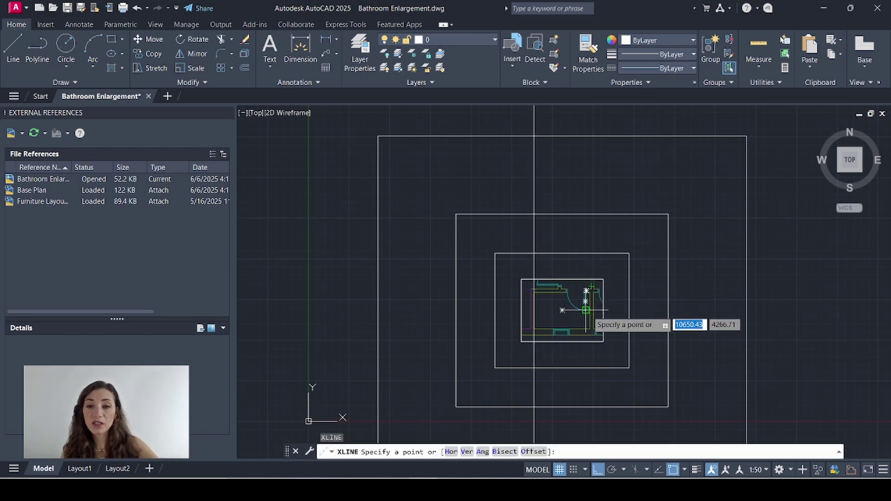
left_click(589, 310)
left_click(590, 292)
key("Escape")
key("space")
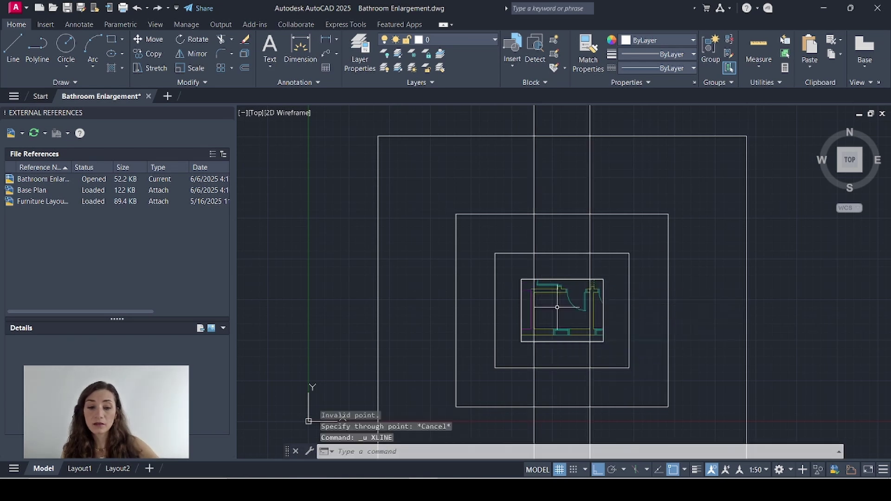
left_click(549, 292)
left_click(538, 328)
key("Escape")
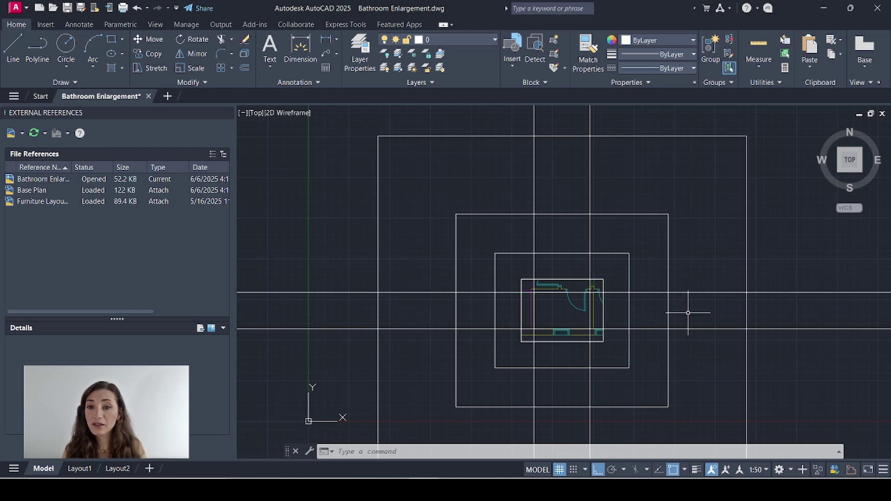
left_click(648, 238)
left_click(633, 123)
left_click(636, 175)
left_click(524, 175)
left_click(410, 341)
left_click(412, 260)
key("Escape")
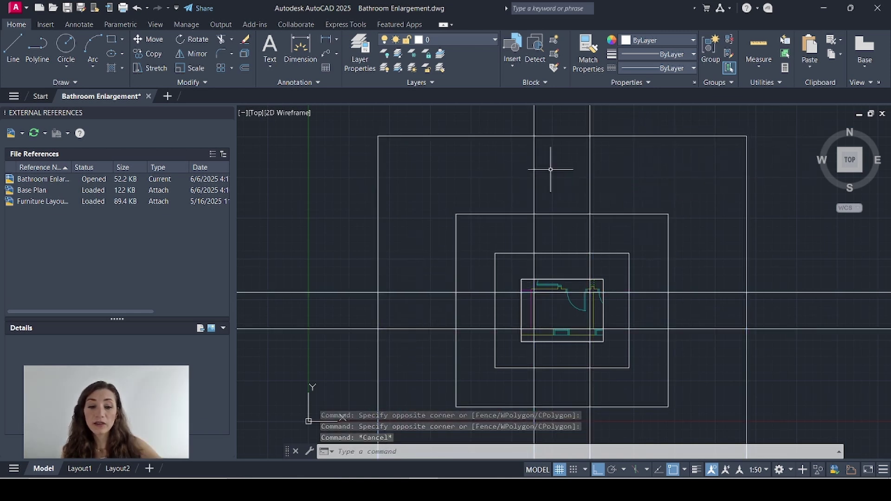
Draw elevation rectangles above and to the right of the plan, between the two outermost frames and the construction lines
type("REC")
key("Return")
left_click(534, 136)
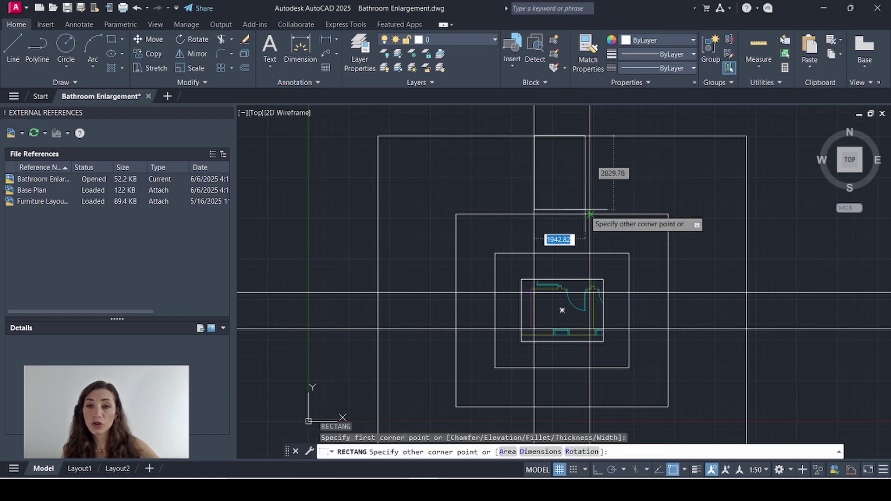
left_click(590, 214)
key("Return")
left_click(668, 292)
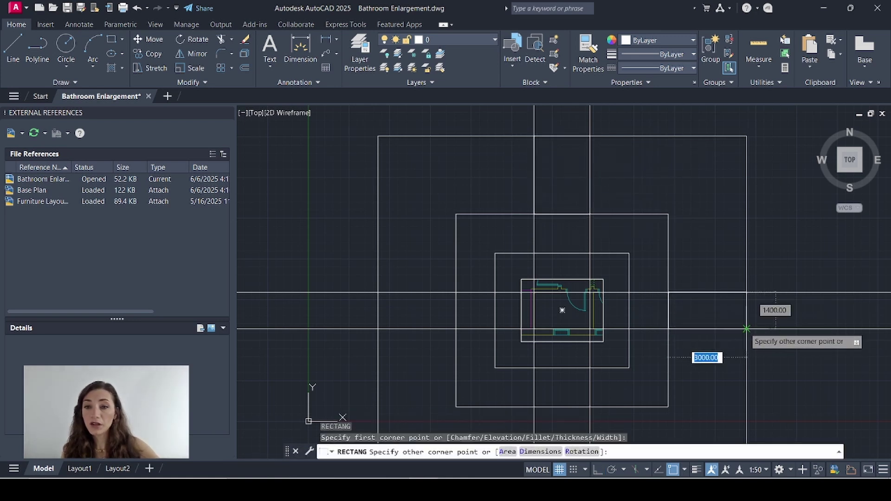
left_click(746, 329)
Draw matching elevation rectangles below and to the left of the plan, between the two outermost frames and the construction lines
key("Return")
middle_click_drag(603, 371, 628, 237)
left_click(559, 272)
left_click(615, 349)
key("Return")
left_click(404, 157)
left_click(481, 194)
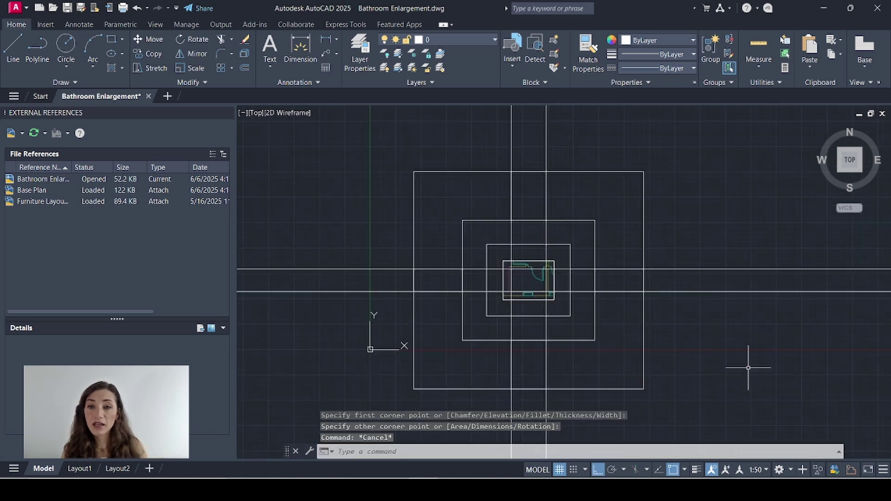
Erase the four construction lines and the two outermost frames, keeping the elevation rectangles and the plan's inner frame
left_click(751, 339)
left_click(736, 254)
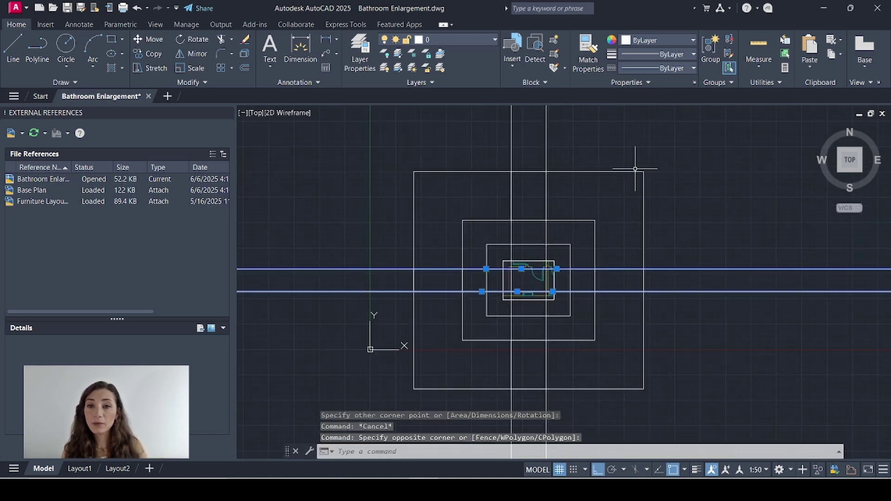
left_click(633, 159)
left_click(458, 137)
key("Delete")
left_click(477, 249)
left_click(444, 138)
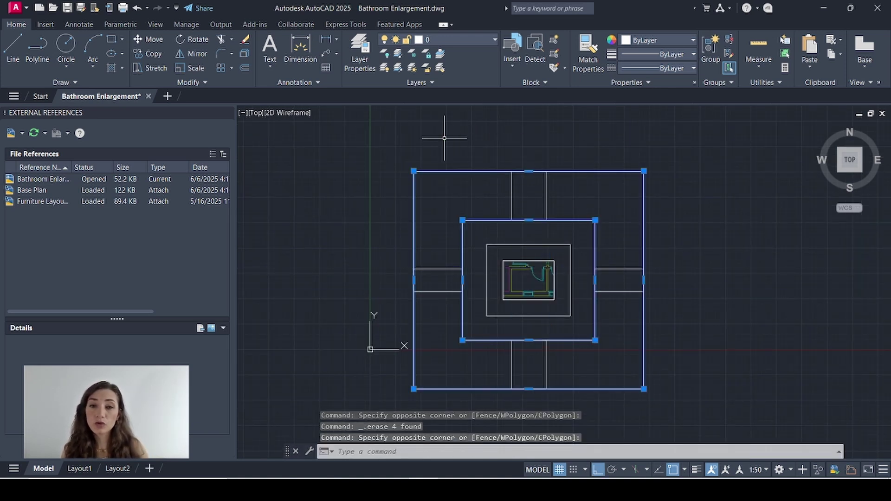
key("Delete")
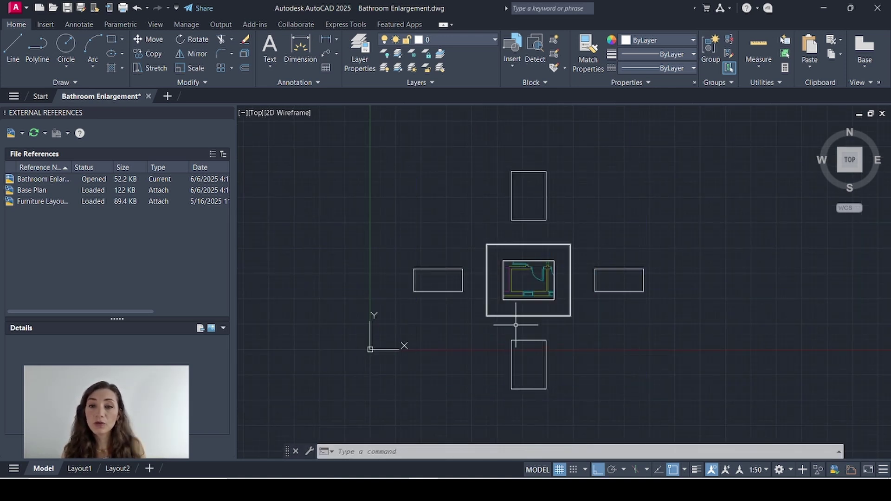
Offset each of the four elevation rectangles outward by 1000
scroll(516, 269, "up", 6)
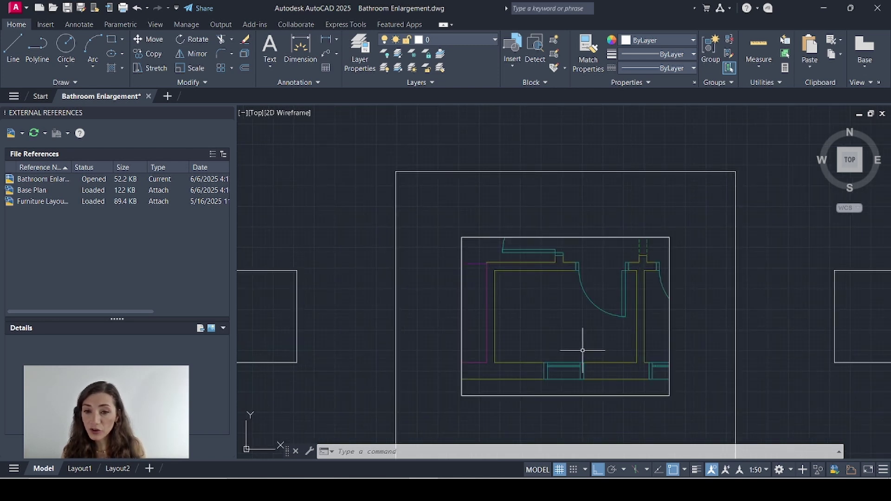
scroll(556, 303, "down", 4)
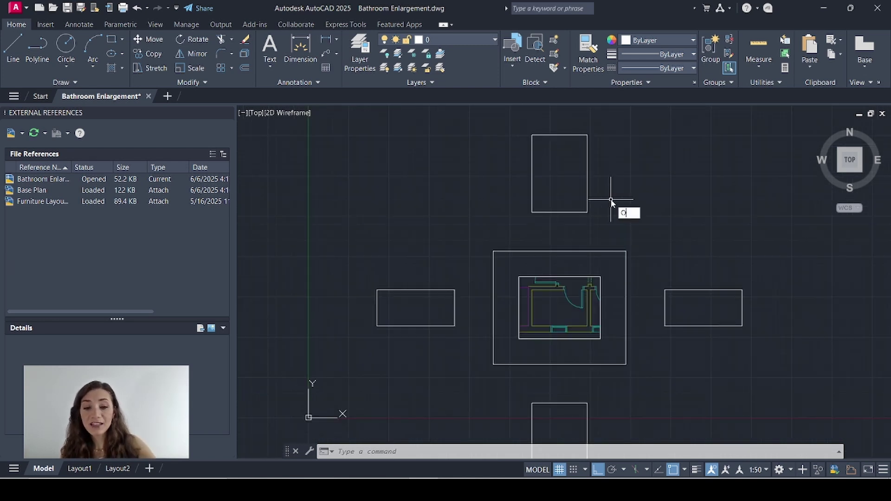
type("off")
key("Return")
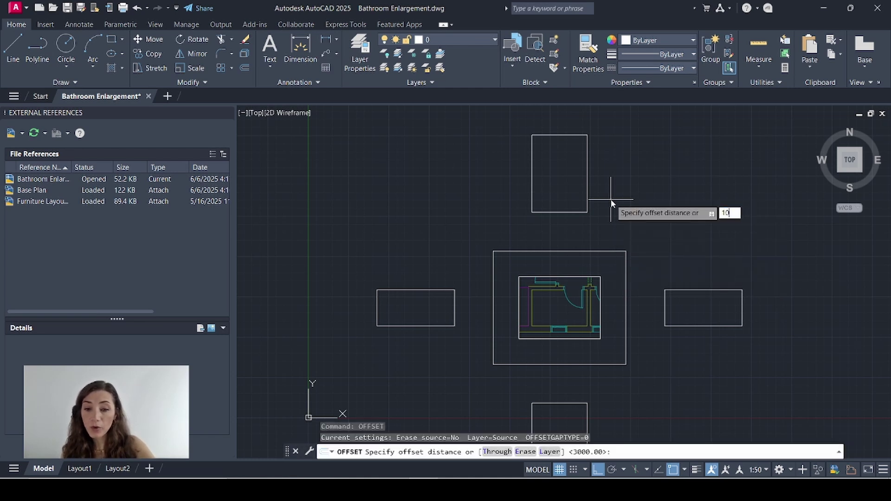
type("1000")
key("Return")
left_click(583, 212)
left_click(608, 228)
left_click(670, 326)
left_click(659, 344)
left_click(578, 403)
key("Escape")
Move the four outer elevation rectangles and the outer rectangle around the plan to the Defpoints layer
left_click(506, 208)
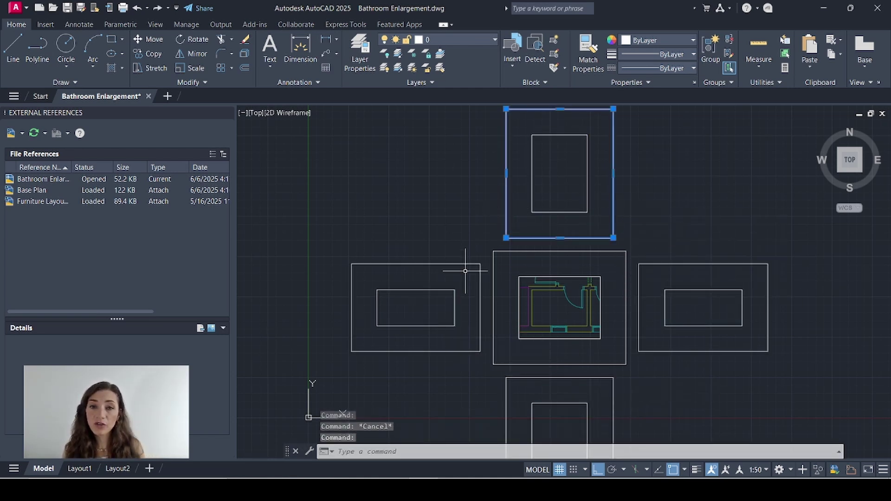
left_click(465, 265)
left_click(597, 377)
left_click(639, 347)
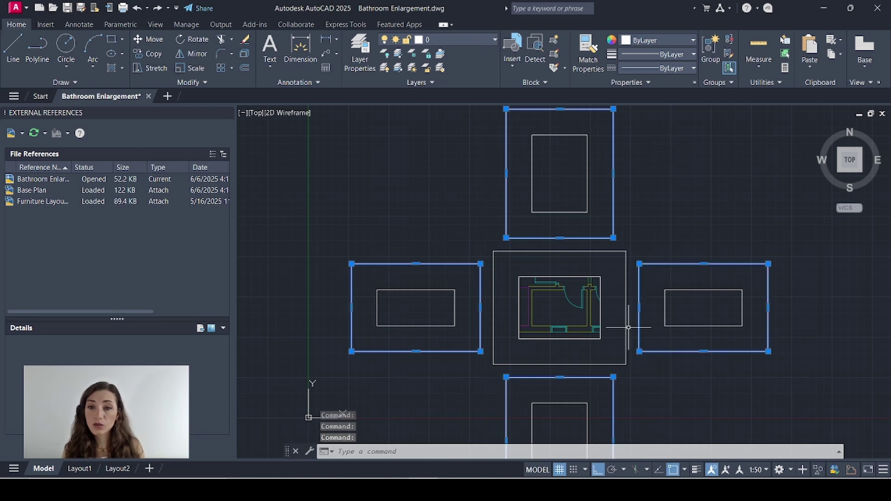
left_click(625, 307)
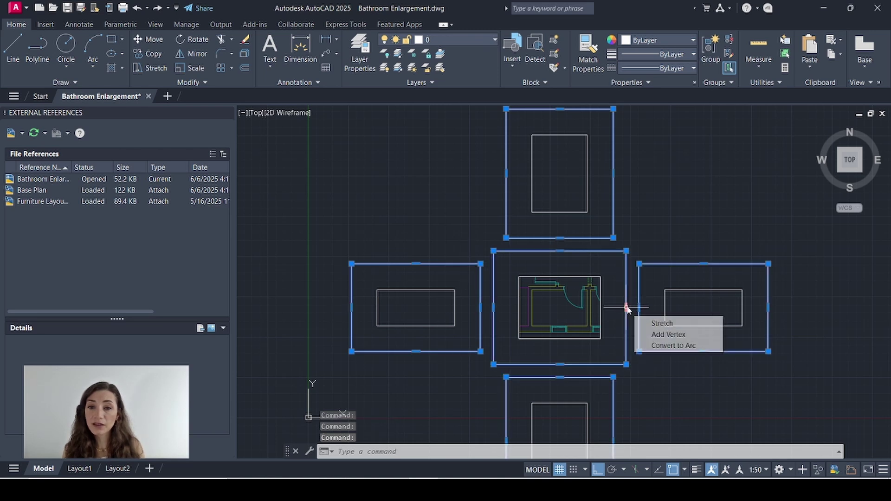
left_click(477, 38)
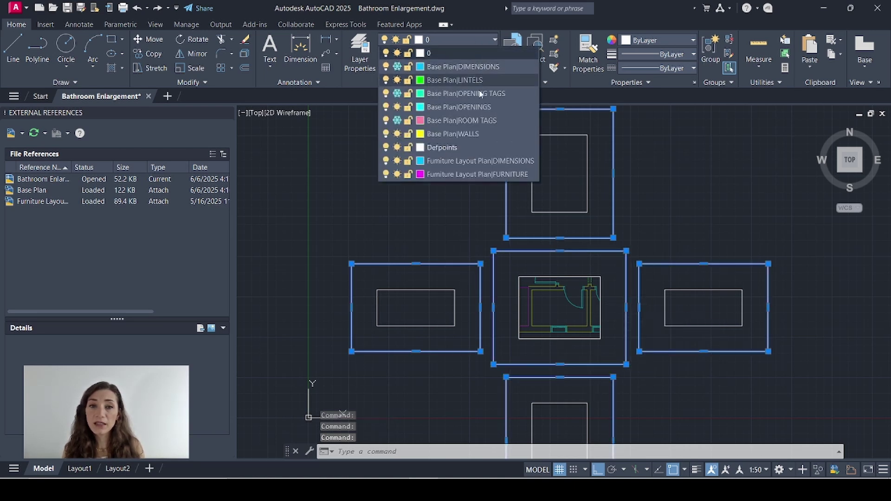
left_click(461, 147)
key("Escape")
scroll(589, 318, "up", 6)
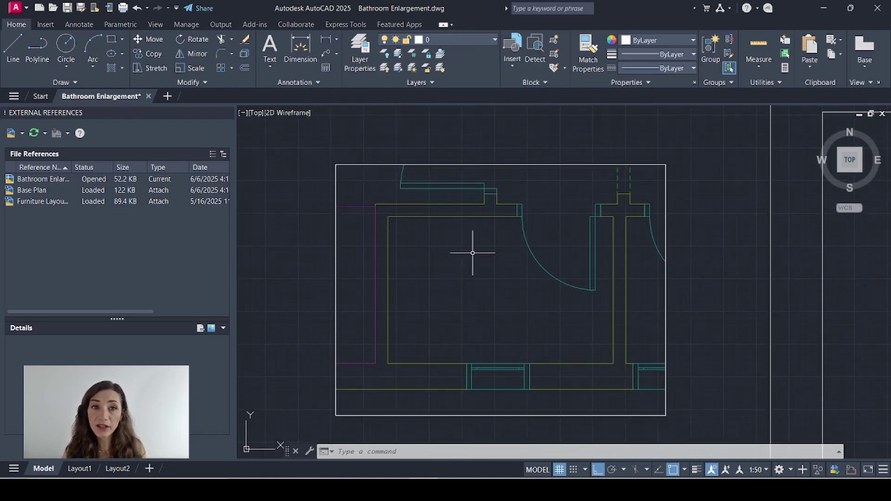
Add a break line with symbol size 100 along the top edge of the plan's inner frame, with the symbol at its midpoint
left_click(345, 24)
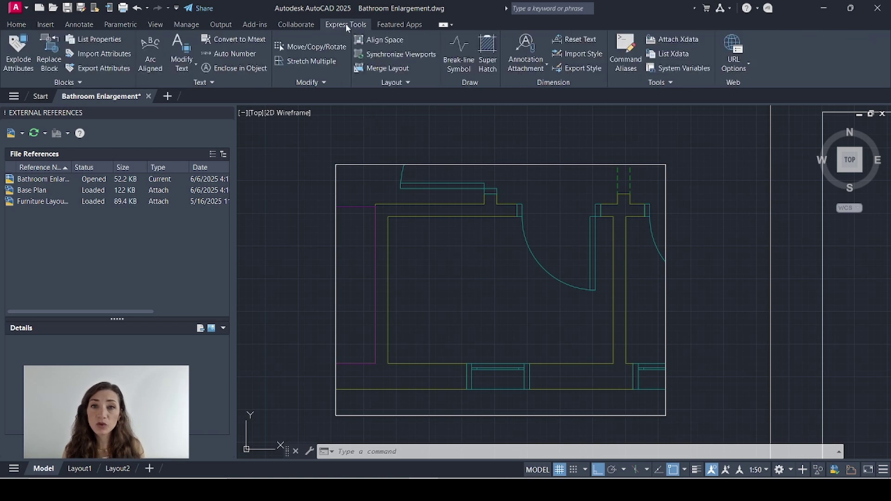
left_click(455, 43)
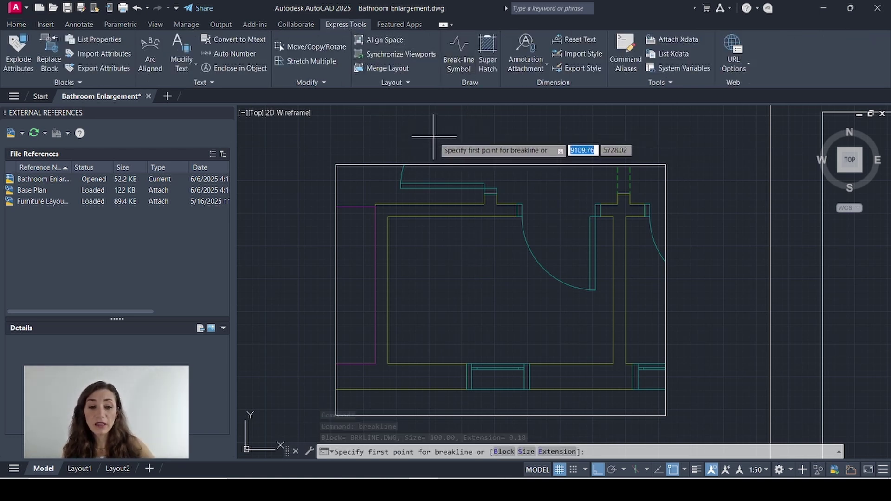
type("S")
key("Return")
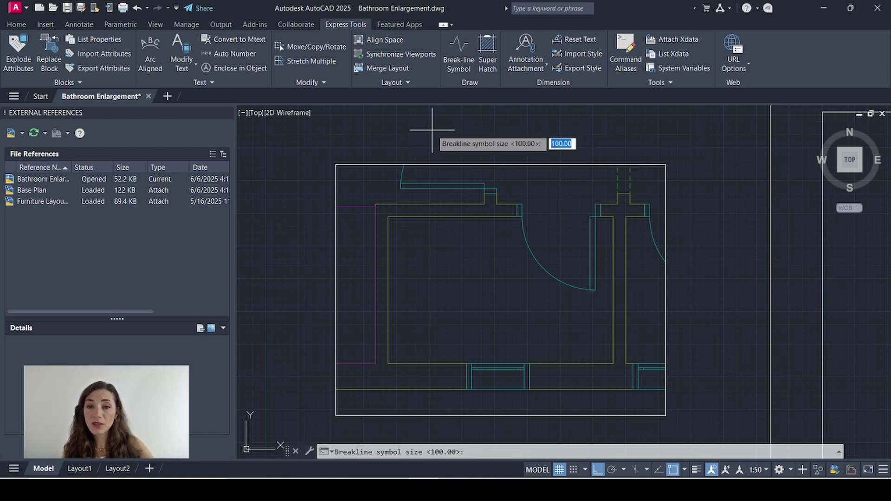
key("Return")
left_click(336, 165)
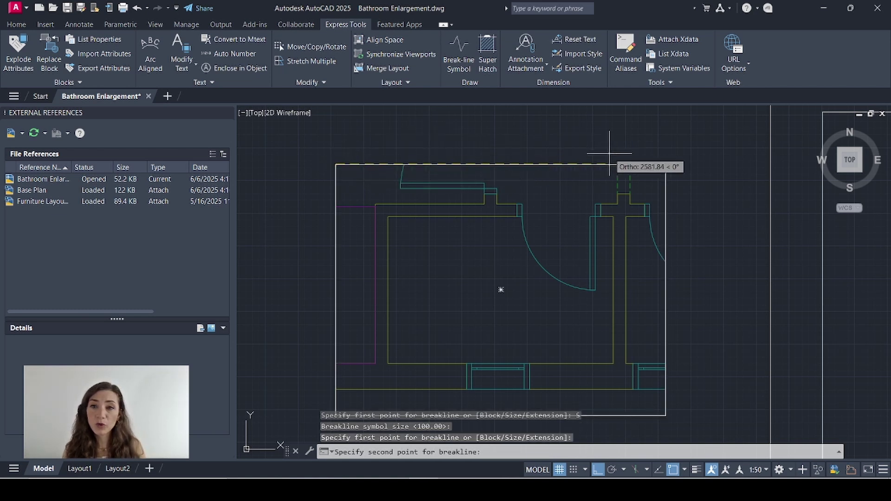
left_click(666, 164)
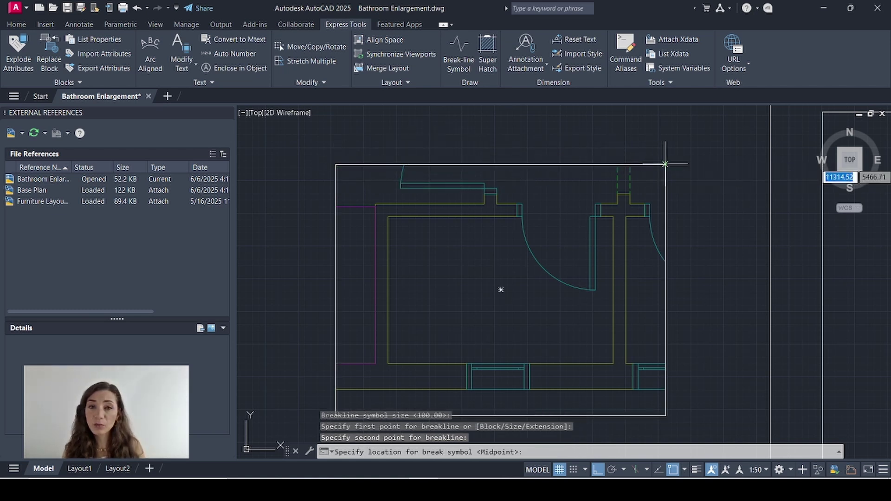
left_click(501, 165)
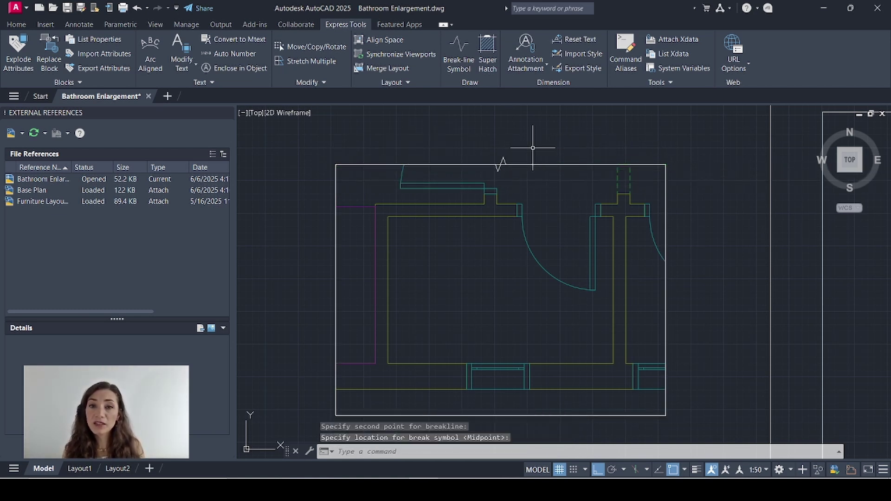
Add break lines along the left and right edges of the plan's inner frame, with each symbol at the edge's midpoint
key("Return")
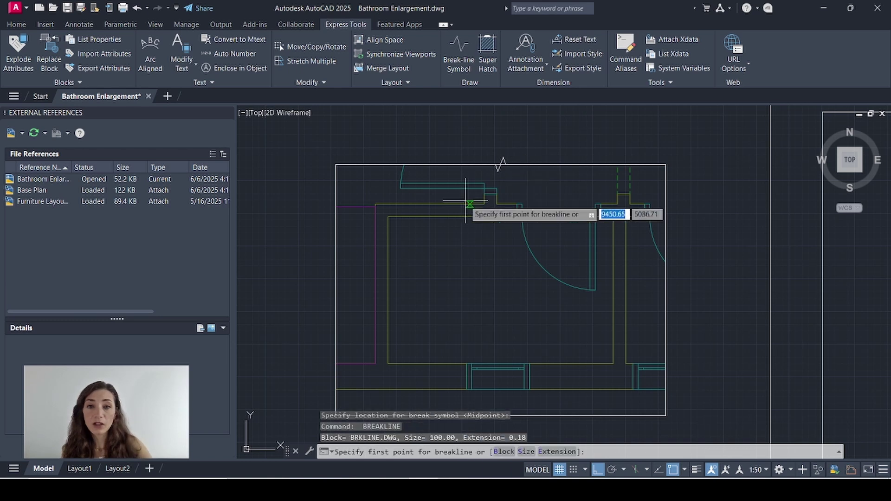
left_click(343, 164)
scroll(341, 163, "down", 2)
left_click(338, 318)
left_click(338, 239)
key("Return")
left_click(545, 160)
left_click(545, 318)
left_click(545, 240)
key("Escape")
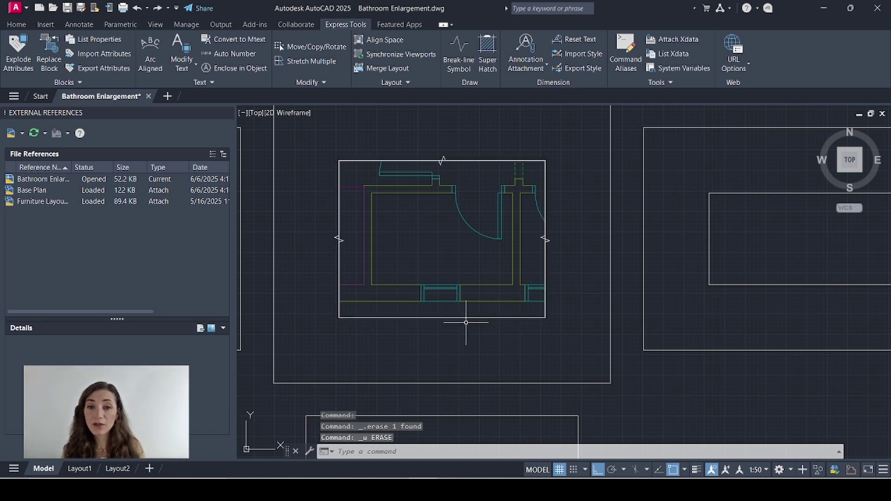
Undo the last erase and offset the plan's inner frame outward by 200
key("ctrl+z")
type("o")
key("Return")
type("200")
key("Return")
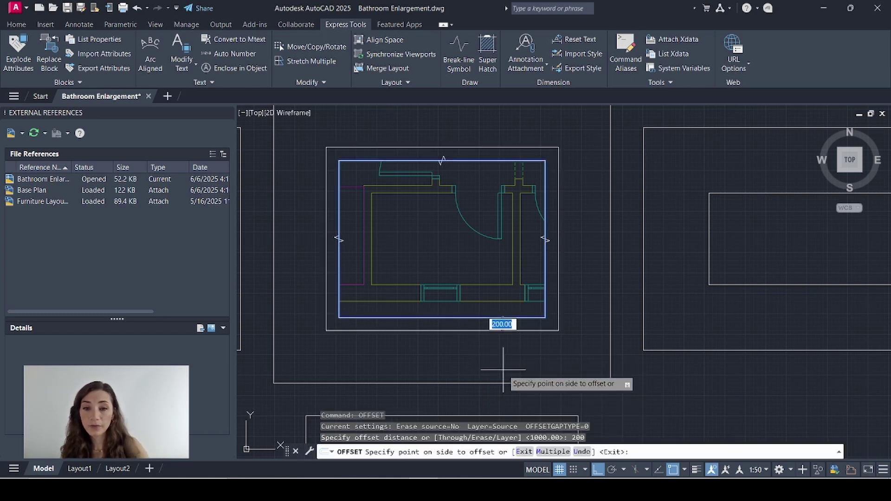
left_click(503, 369)
key("Escape")
Stretch the ends of the three break lines out to the edges of the offset frame around the plan
left_click(335, 237)
left_click(340, 160)
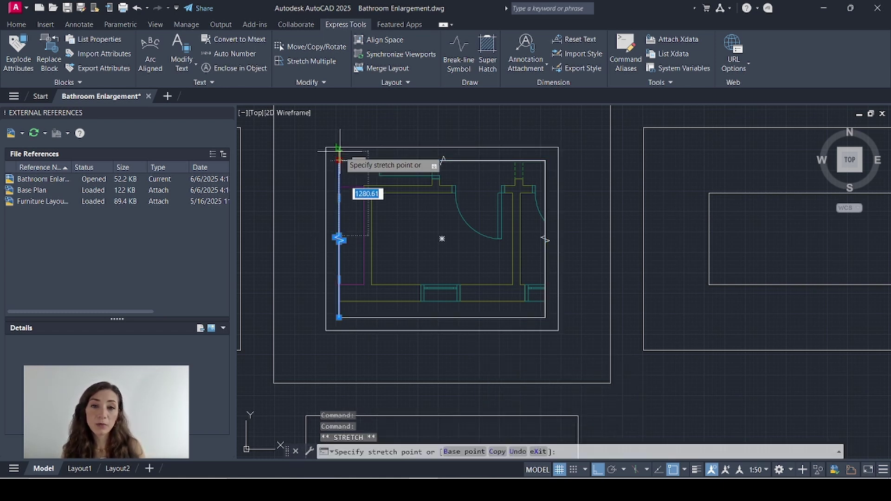
left_click(338, 318)
left_click(338, 330)
left_click(389, 161)
left_click(339, 160)
left_click(326, 160)
left_click(546, 160)
left_click(558, 160)
left_click(545, 169)
left_click(545, 330)
scroll(631, 304, "down", 5)
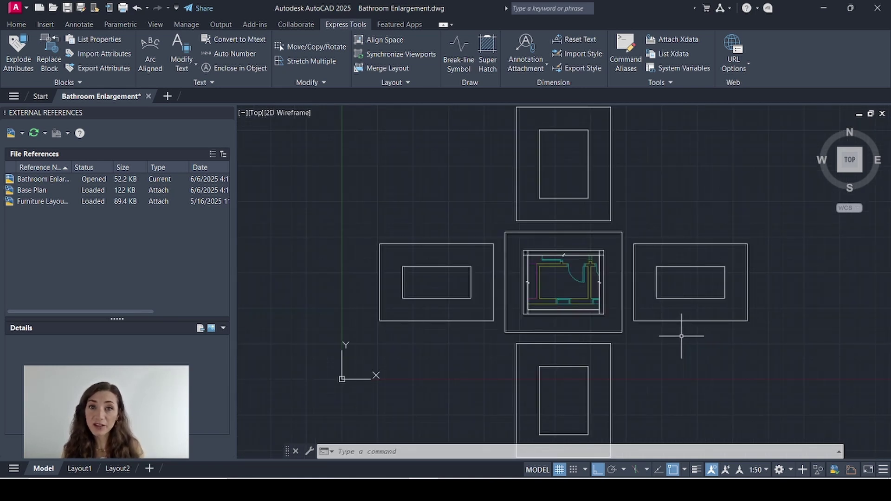
scroll(681, 336, "up", 5)
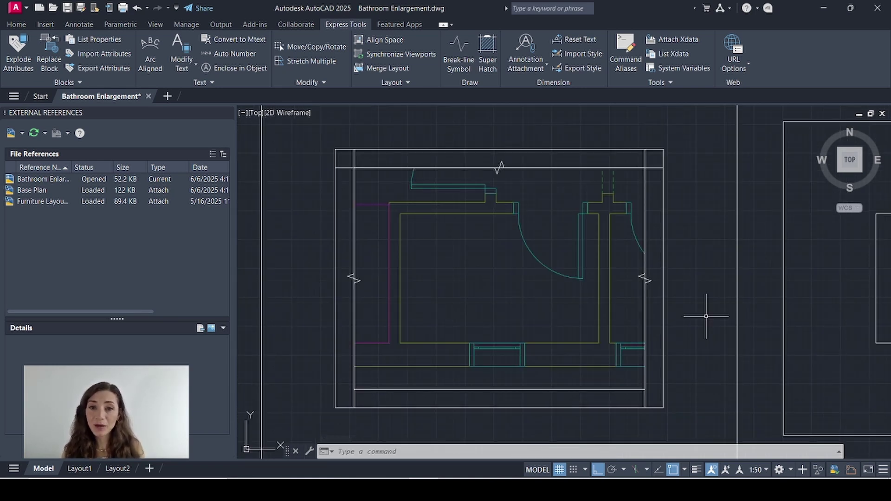
Draw two vertical construction lines through the outer edges of the bathroom door's left and right jambs in the plan
key("ctrl+z")
key("ctrl+z")
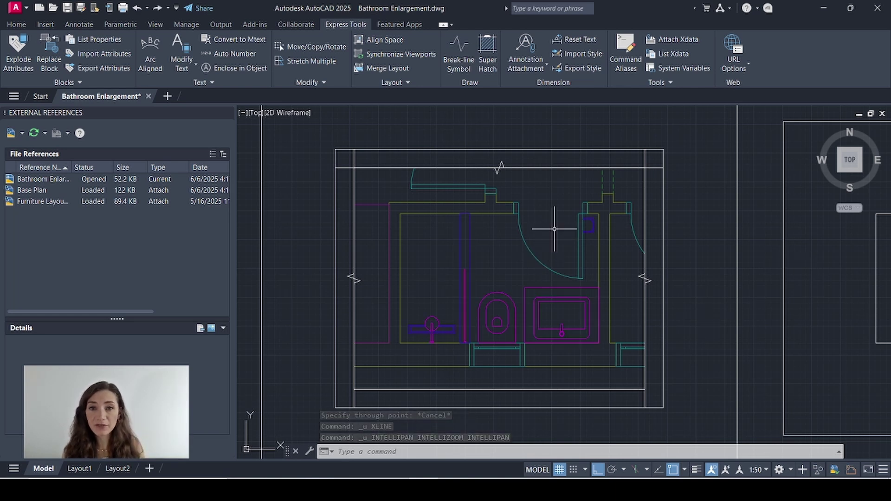
scroll(524, 197, "down", 3)
scroll(503, 309, "up", 3)
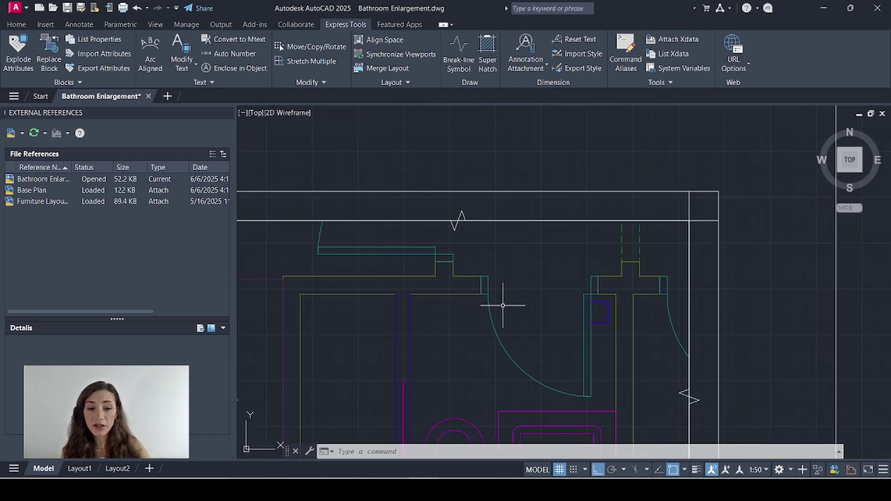
type("xl")
key("Return")
left_click(481, 285)
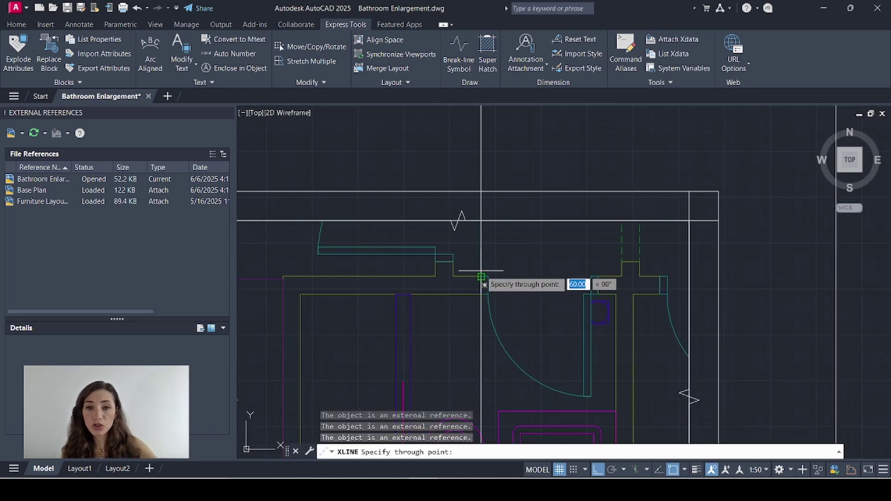
left_click(481, 274)
key("Escape")
type("xl")
key("Return")
left_click(598, 285)
left_click(599, 276)
key("Escape")
Draw a door outline 2100 high as a polyline between the two construction lines, from the base of the elevation above the plan
scroll(537, 284, "down", 5)
scroll(541, 225, "up", 4)
type("pl")
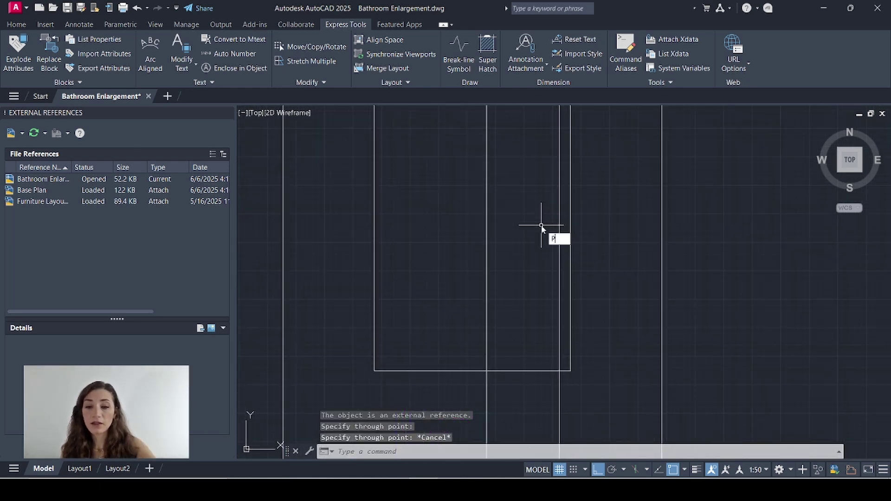
key("Return")
left_click(485, 370)
type("2100")
key("Return")
left_click(558, 169)
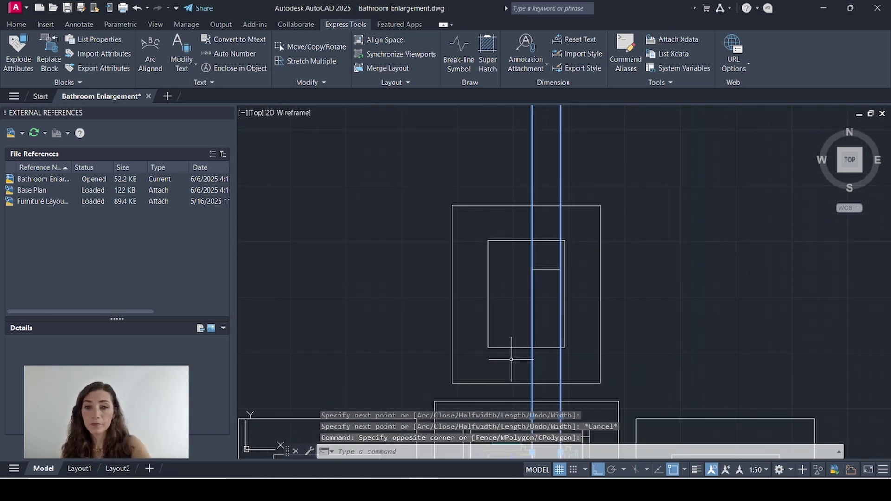
key("Escape")
scroll(538, 353, "up", 10)
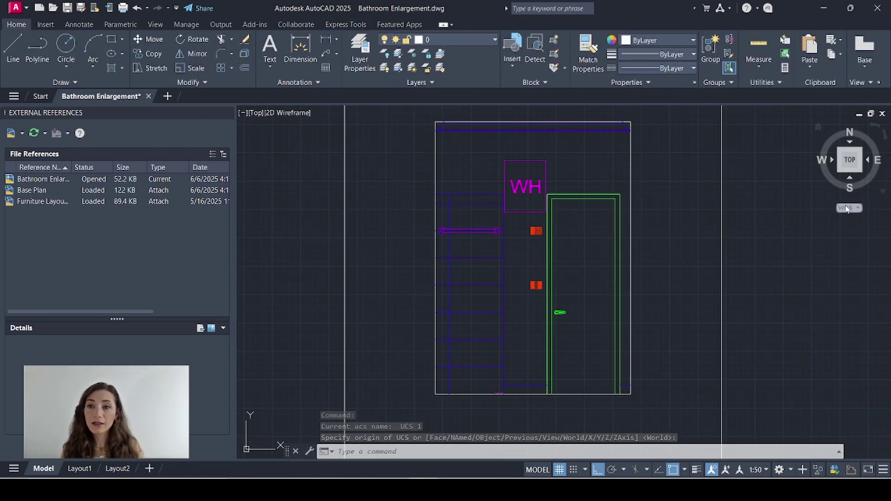
Restore the saved coordinate system UCS 1 and align the plan view to it
left_click(845, 208)
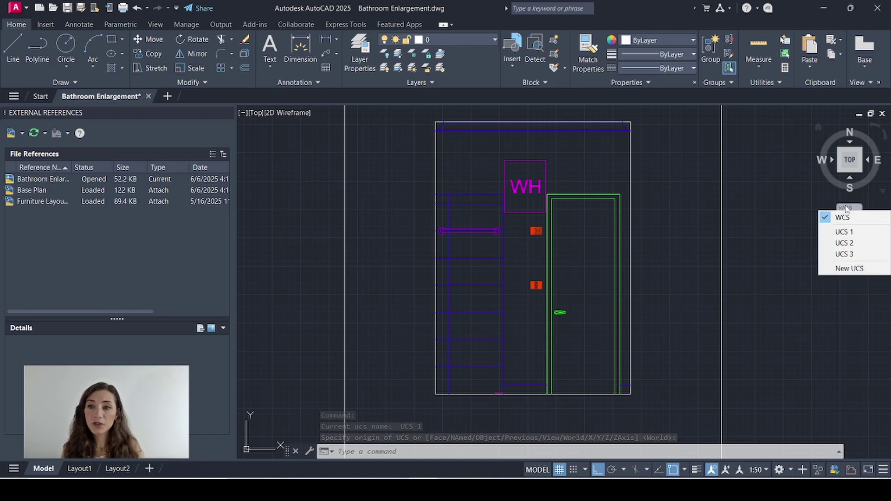
left_click(844, 232)
type("P")
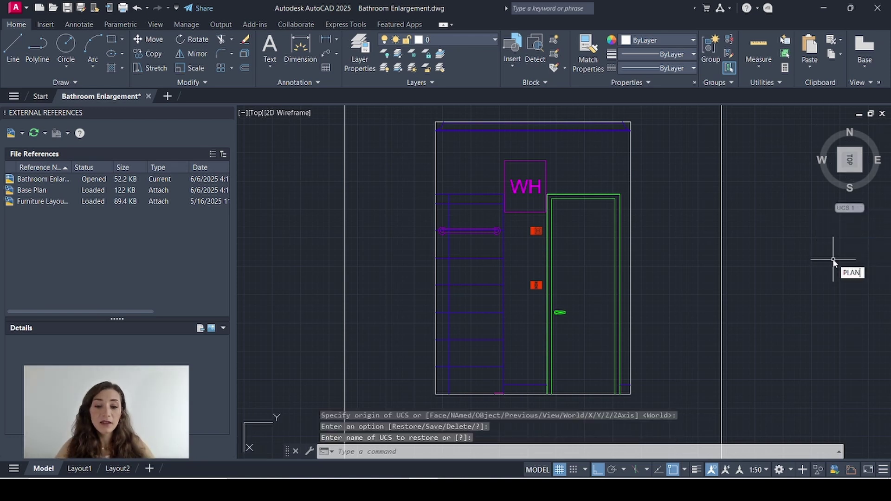
type("LAN")
key("Return")
key("Return")
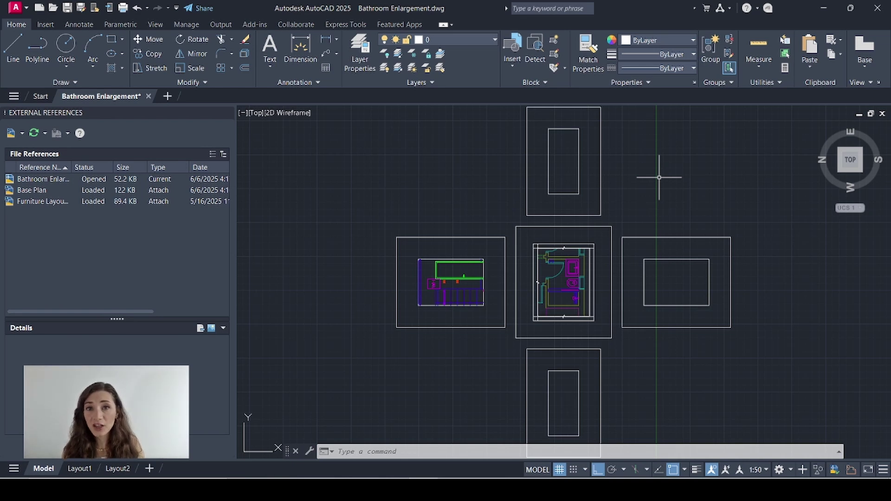
Restore the saved coordinate system UCS 2 and align the plan view to the current UCS
scroll(567, 135, "up", 3)
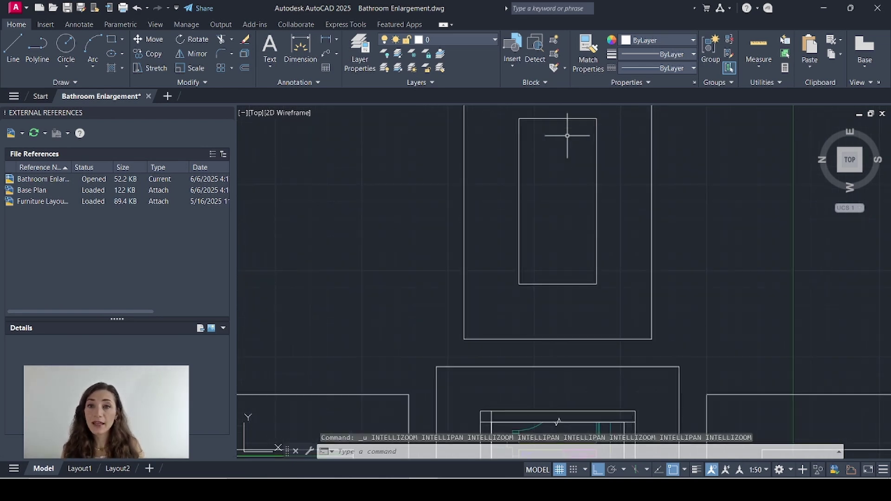
middle_click_drag(567, 136, 567, 161)
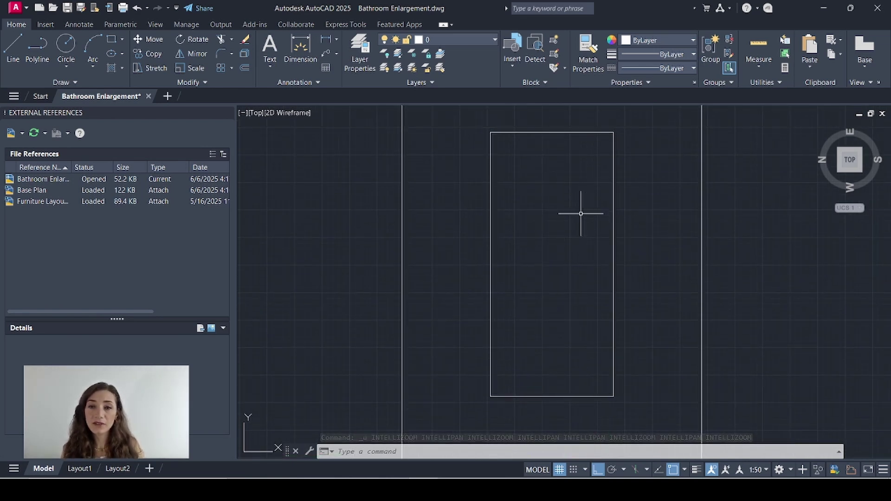
left_click(850, 208)
left_click(844, 242)
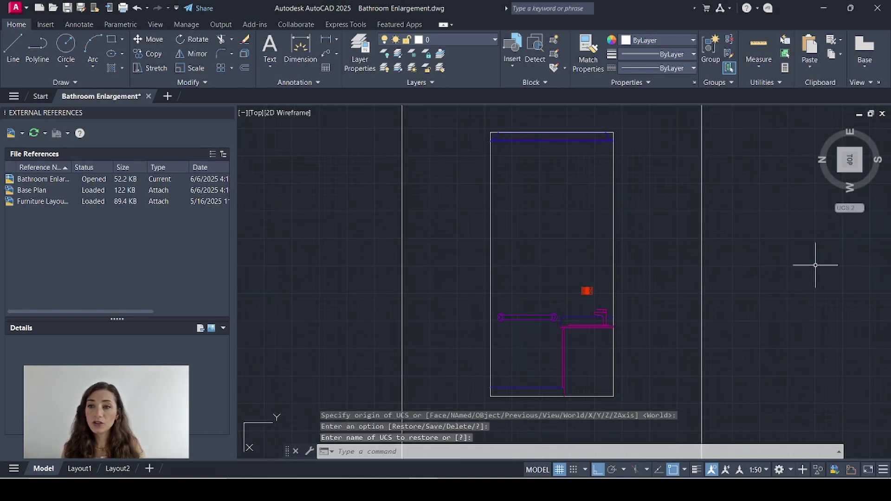
type("an")
key("Return")
type("c")
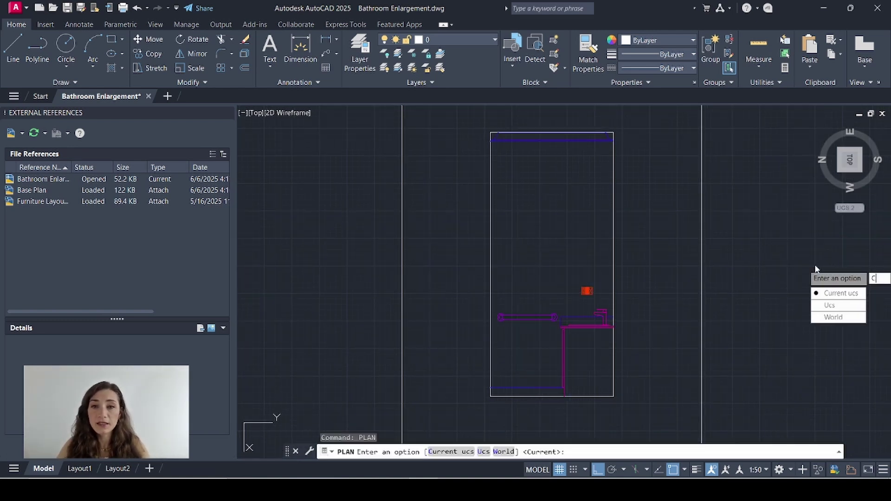
key("Return")
Draw vertical construction lines through the centres of the sink faucet, the toilet and the shower head in the plan
type("xl")
key("Return")
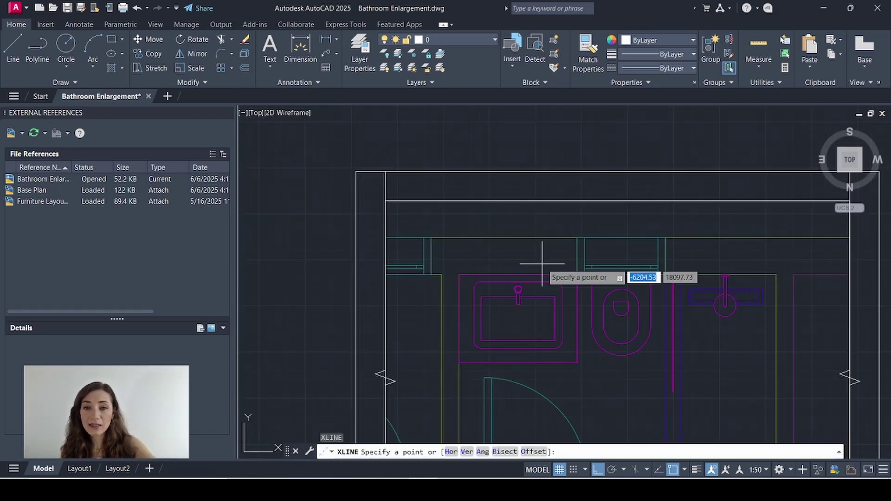
left_click(518, 292)
left_click(521, 255)
key("Escape")
key("Return")
left_click(621, 306)
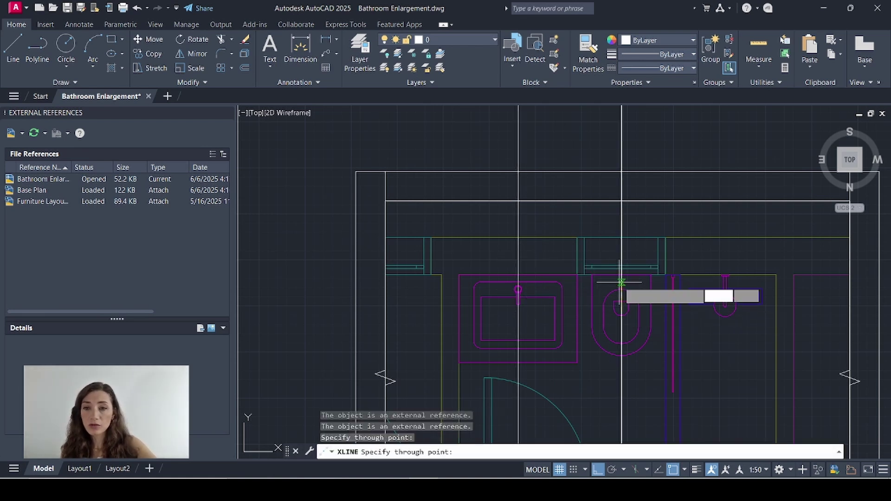
key("Escape")
type("XL")
key("Return")
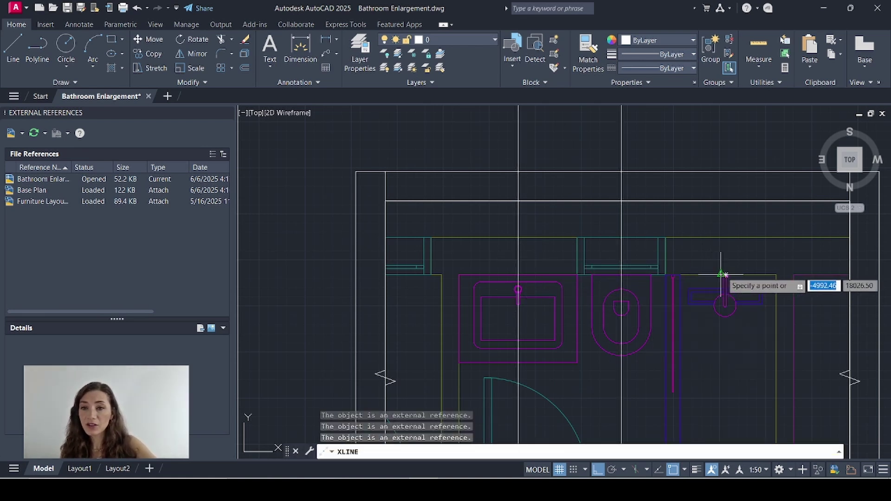
left_click(724, 274)
left_click(724, 254)
key("Escape")
Erase the three vertical construction lines between the plan and the sink, toilet and shower elevation
middle_click_drag(580, 263, 567, 301)
scroll(568, 302, "down", 2)
middle_click_drag(603, 186, 585, 390)
scroll(562, 234, "up", 1)
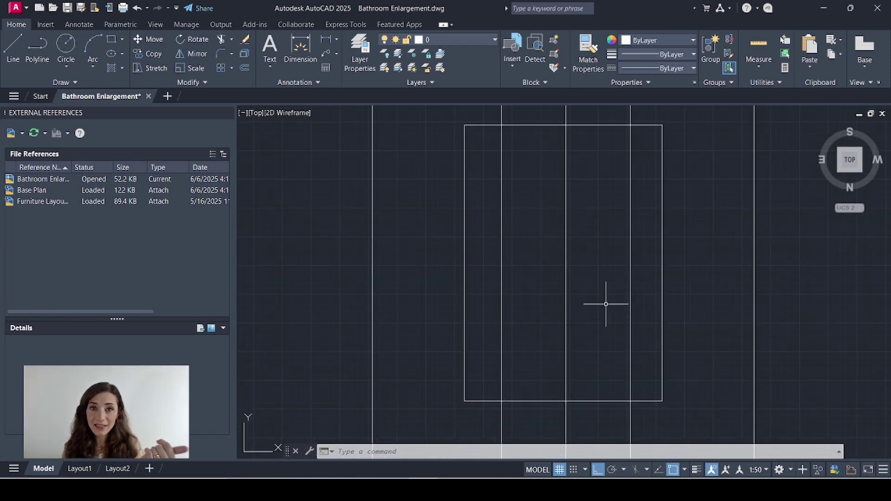
middle_click_drag(559, 392, 558, 246)
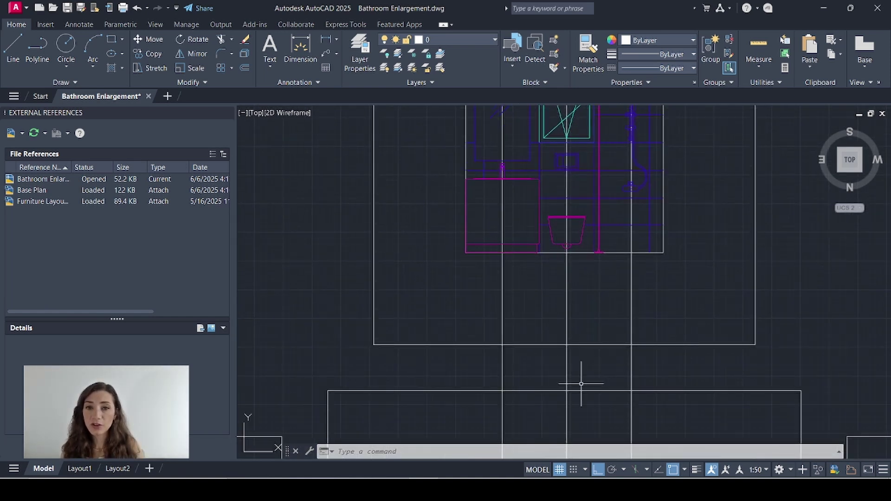
middle_click_drag(581, 382, 581, 153)
key("ctrl+z")
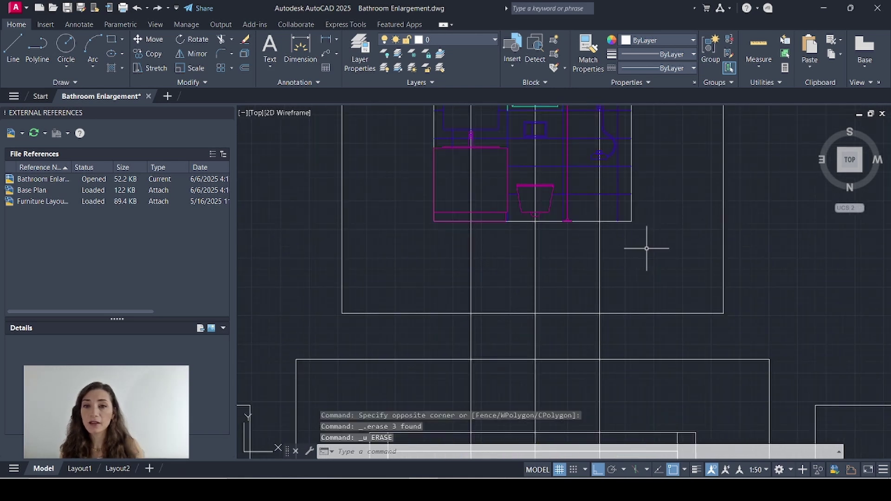
left_click(646, 248)
left_click(389, 253)
key("Delete")
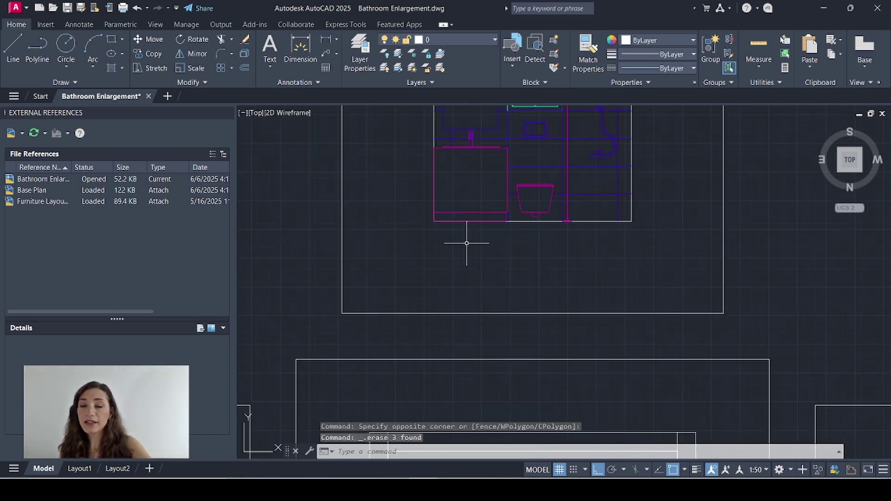
Restore the saved coordinate system UCS 3 and align the plan view to the current UCS
left_click(856, 207)
left_click(854, 254)
type("Plan")
key("Return")
type("c")
key("Return")
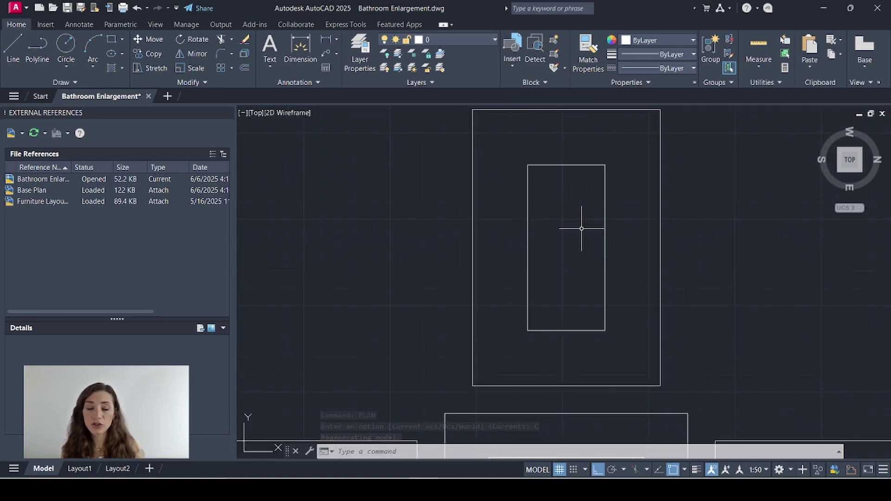
middle_click(575, 228)
middle_click(574, 228)
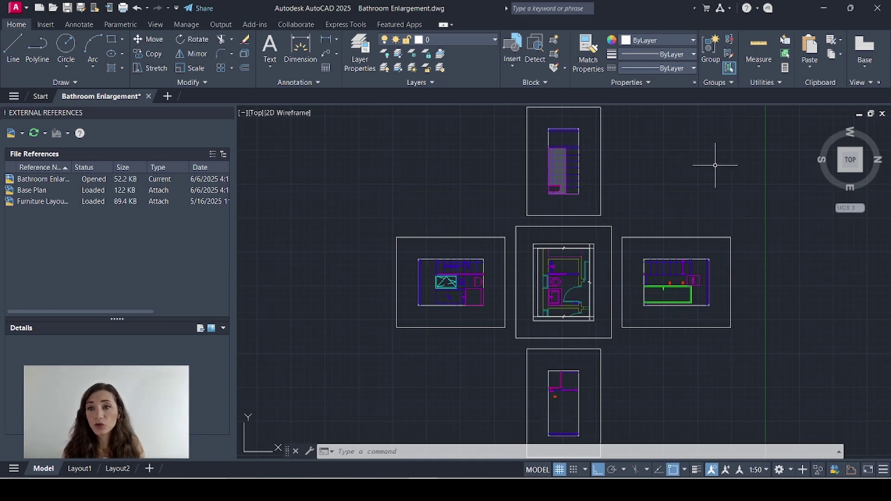
Restore the World coordinate system (WCS) and align the plan view to the current UCS
left_click(850, 208)
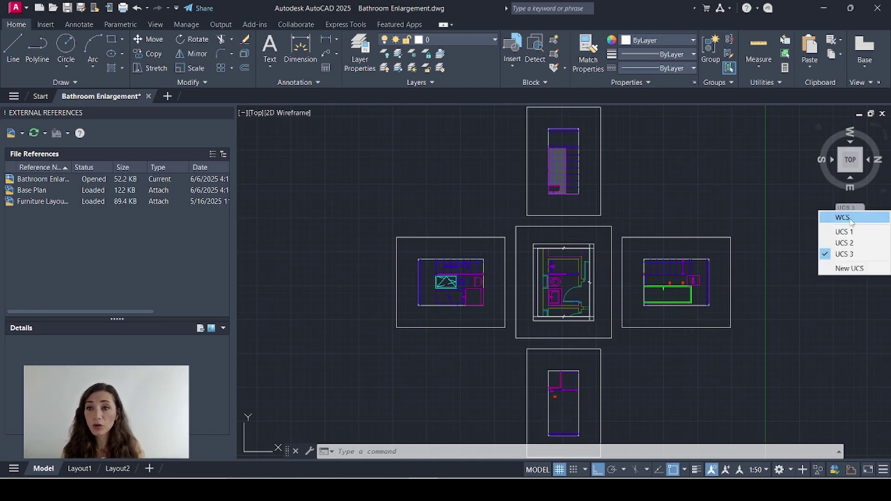
left_click(851, 220)
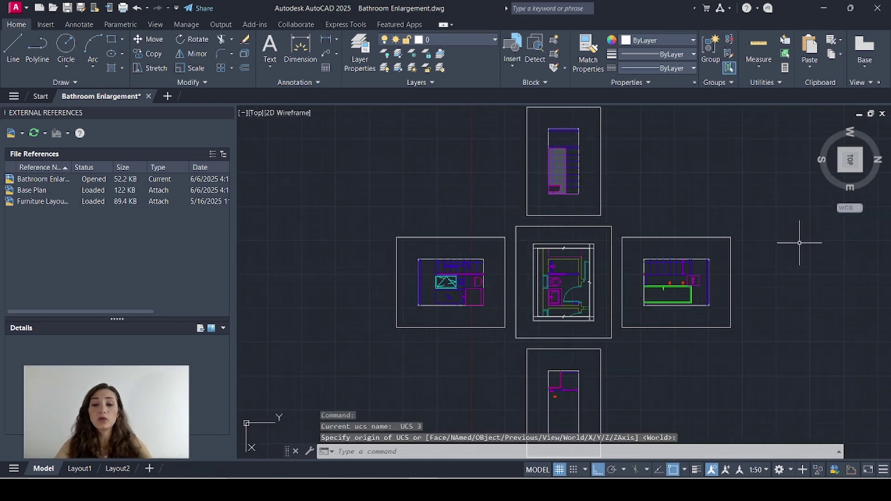
type("PLAN")
key("Return")
key("Return")
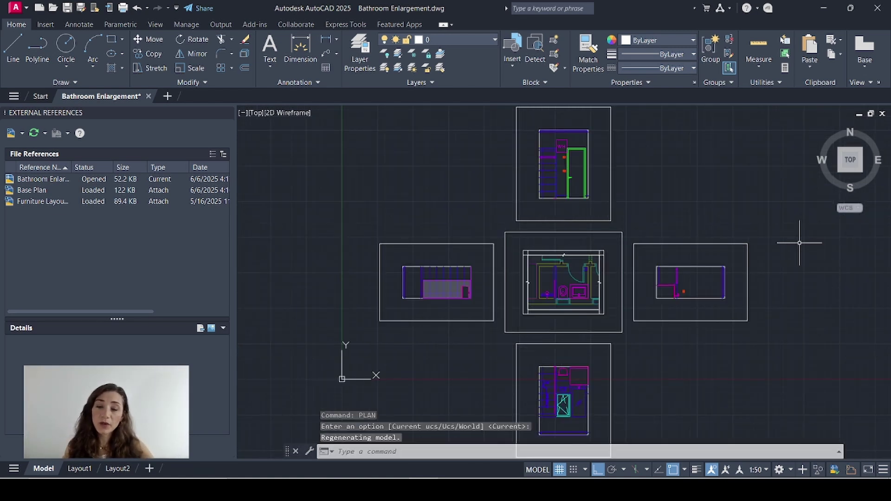
Add a vertical linear dimension from the centre of the lower red wall fitting to the floor line in the door elevation
scroll(552, 156, "up", 8)
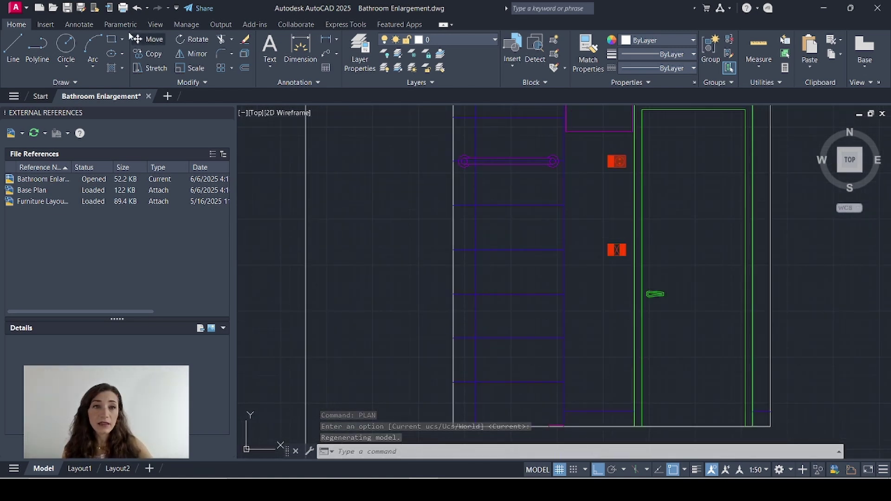
left_click(77, 24)
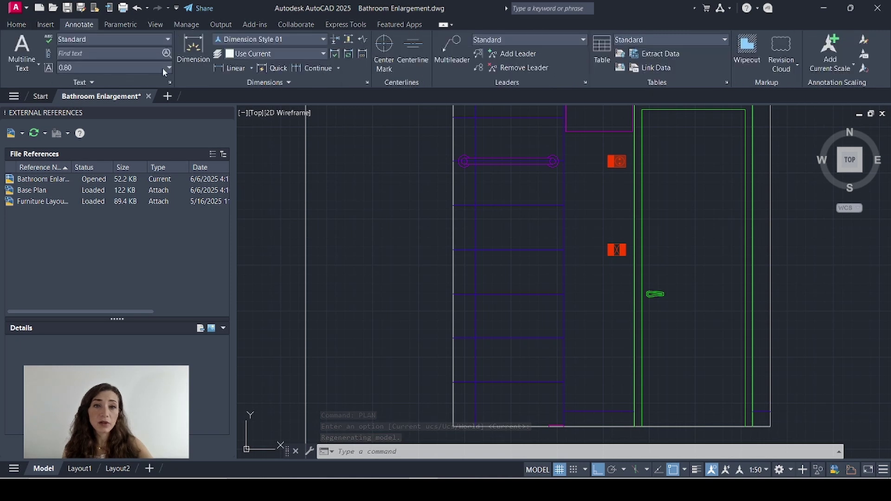
left_click(230, 68)
left_click(607, 250)
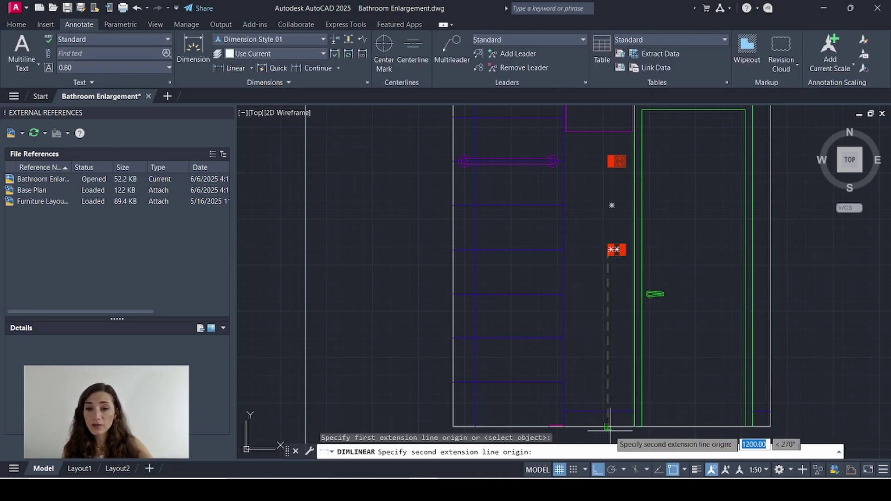
left_click(607, 426)
left_click(587, 374)
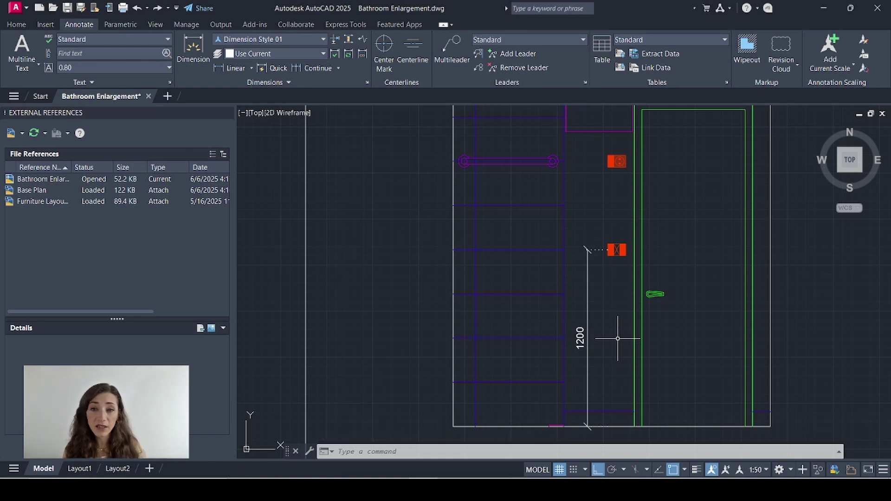
Add a vertical linear dimension from the shower mixer to the floor line in the upside-down shower elevation, placed outside the wall edge
scroll(617, 338, "down", 8)
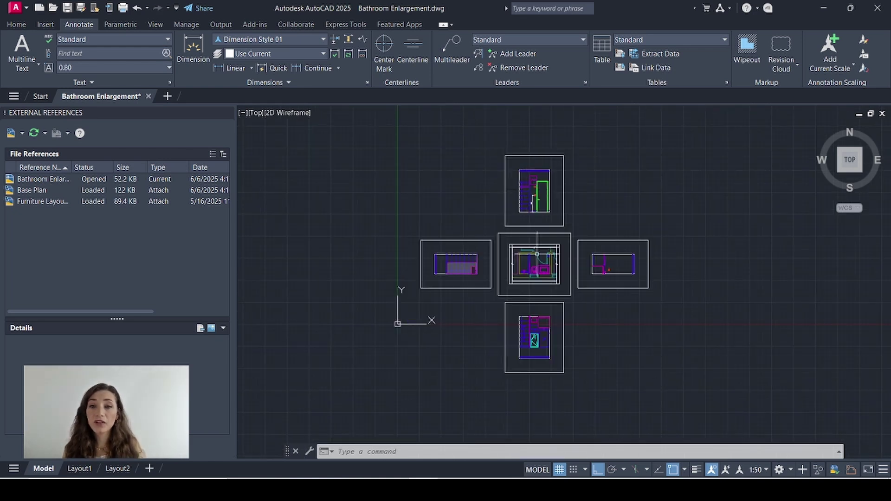
scroll(513, 269, "up", 6)
middle_click_drag(496, 194, 499, 351)
scroll(489, 310, "up", 3)
left_click(228, 68)
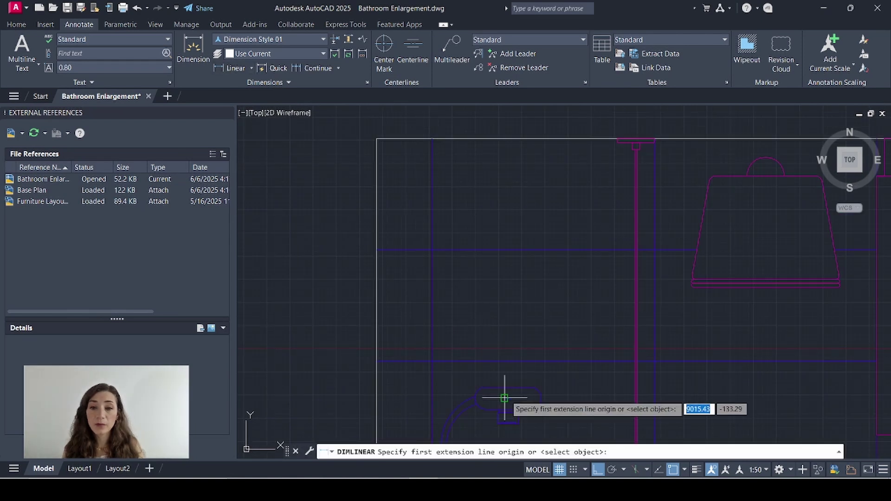
left_click(507, 397)
left_click(507, 138)
left_click(339, 227)
scroll(419, 199, "down", 4)
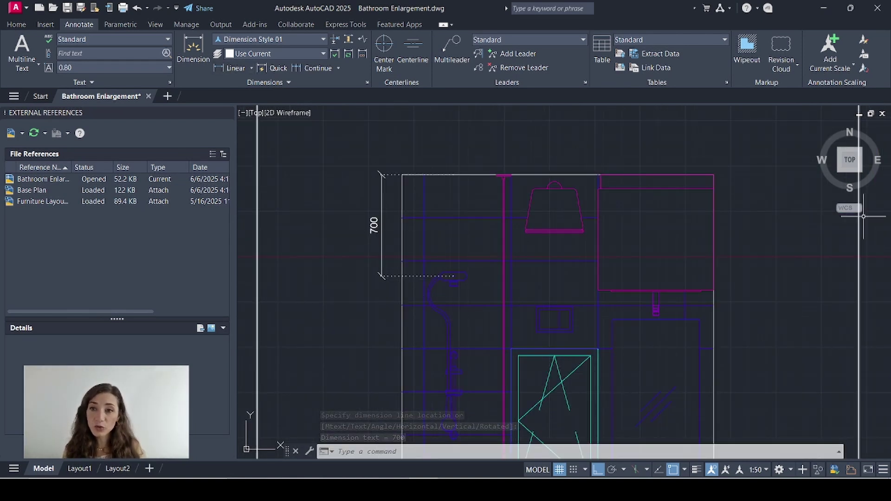
Restore the saved coordinate system UCS 2 and align the plan view to the current UCS
left_click(845, 208)
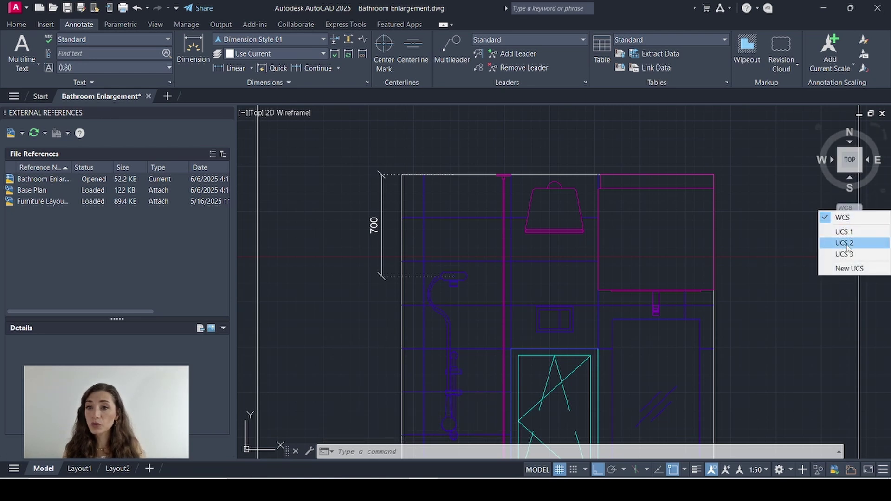
left_click(844, 243)
key("Return")
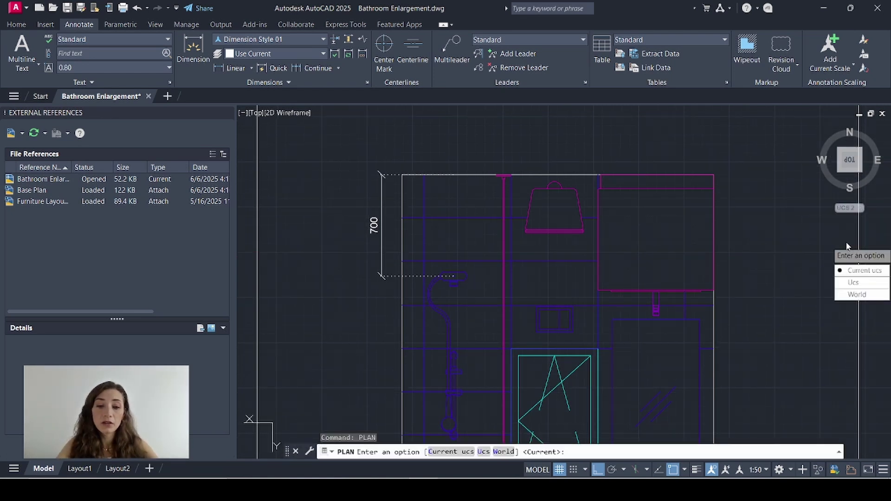
key("Return")
Dimension the shower mixer's height above the floor again in UCS 2, placing the linear dimension outside the existing one
scroll(676, 253, "up", 2)
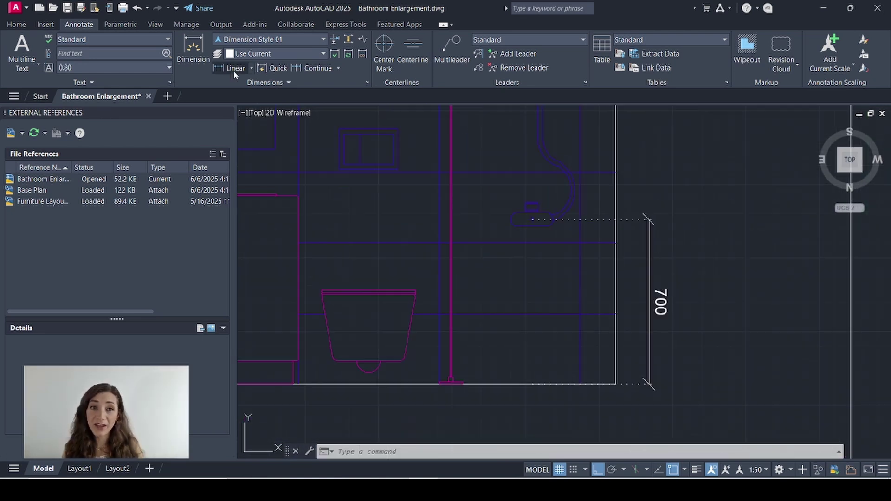
left_click(231, 68)
left_click(530, 219)
left_click(532, 383)
left_click(720, 315)
key("Escape")
Select both shower mixer height dimensions to compare their text orientation
left_click(707, 307)
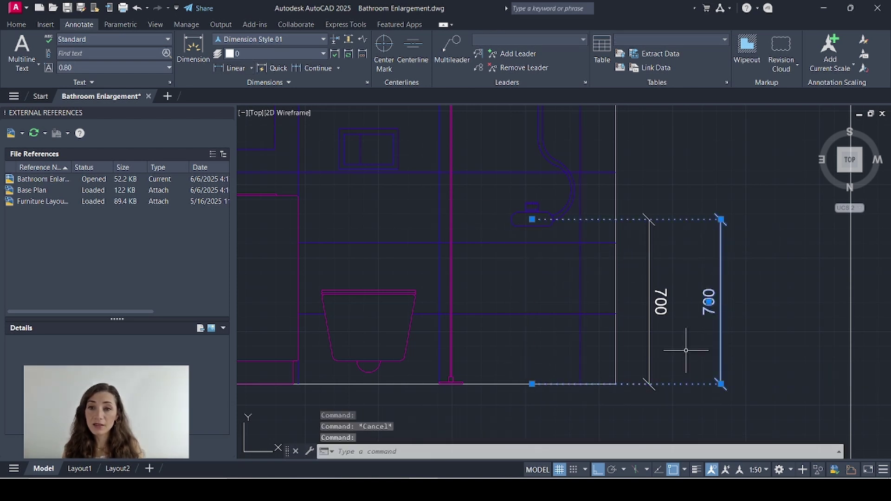
left_click(664, 301)
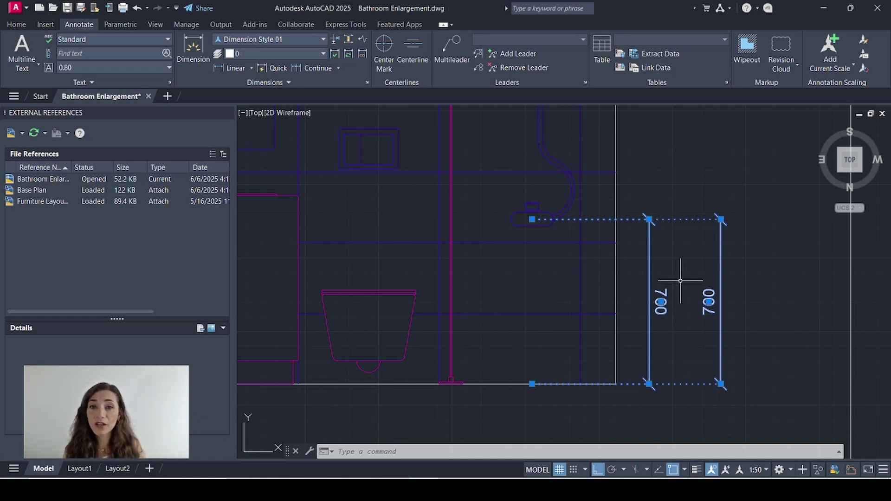
scroll(563, 193, "down", 10)
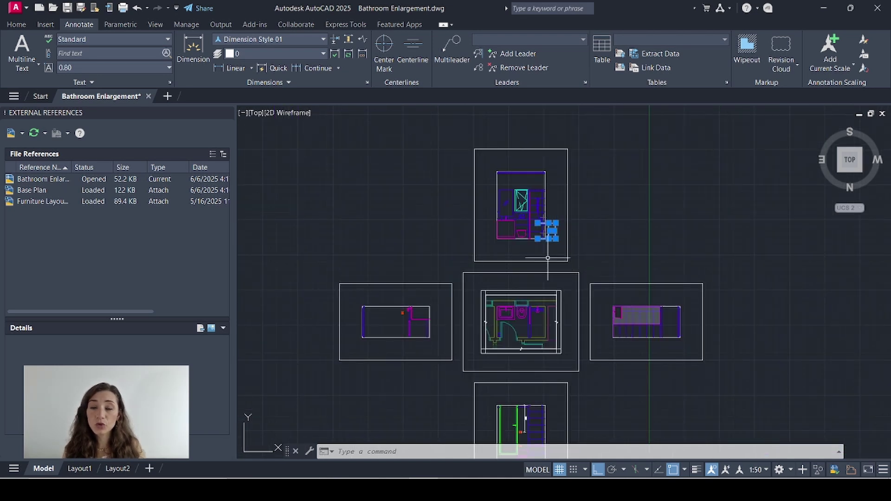